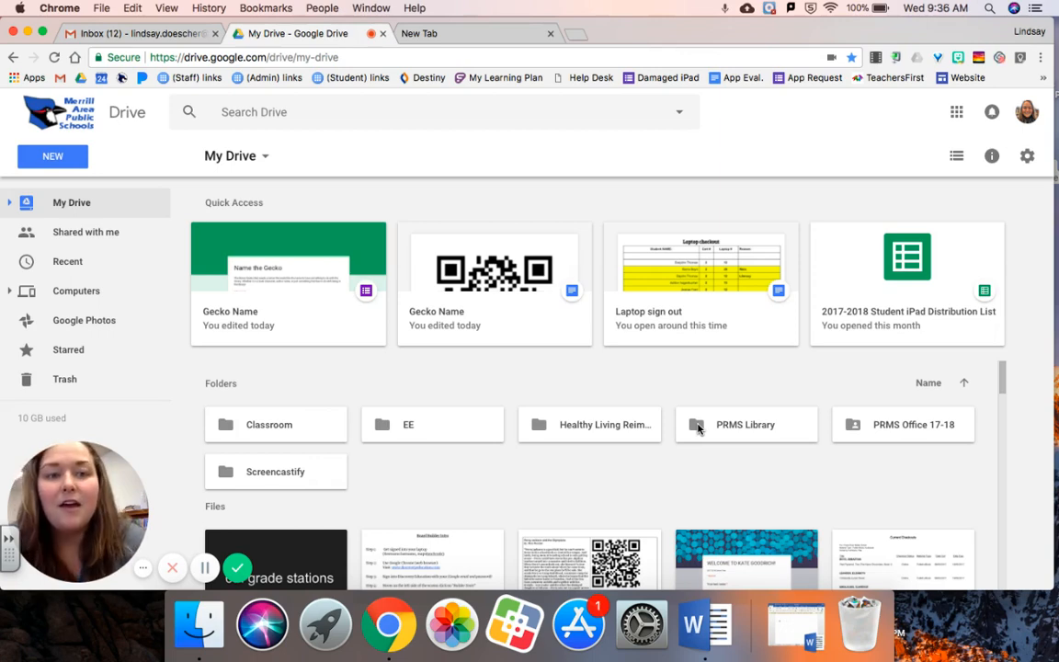
- Open Google Keep from the full list of Google apps in Drive
click(958, 114)
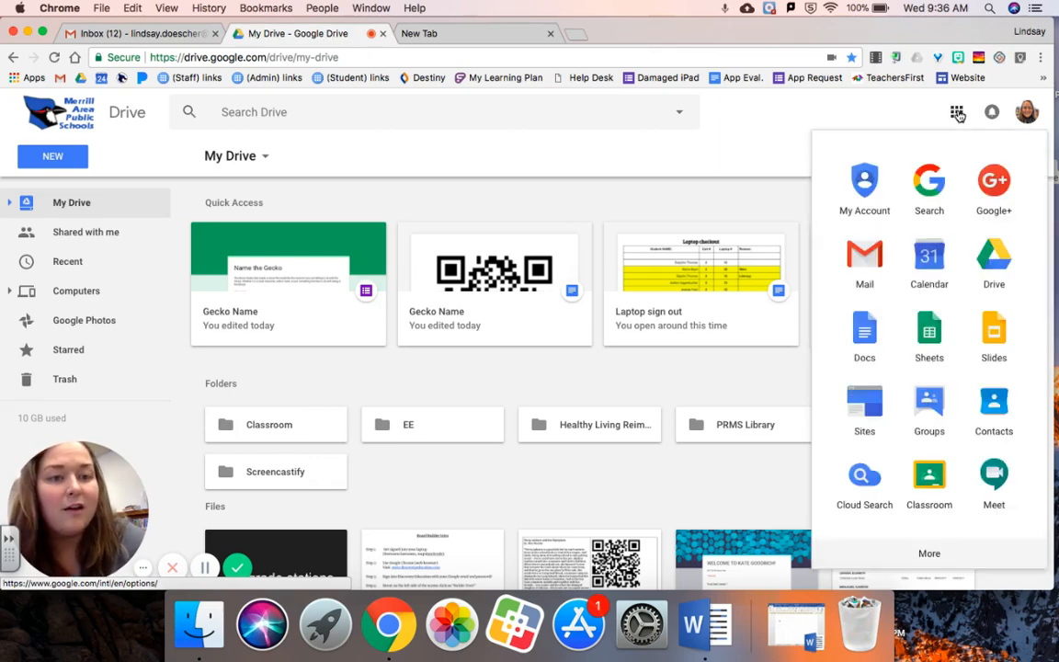
click(905, 555)
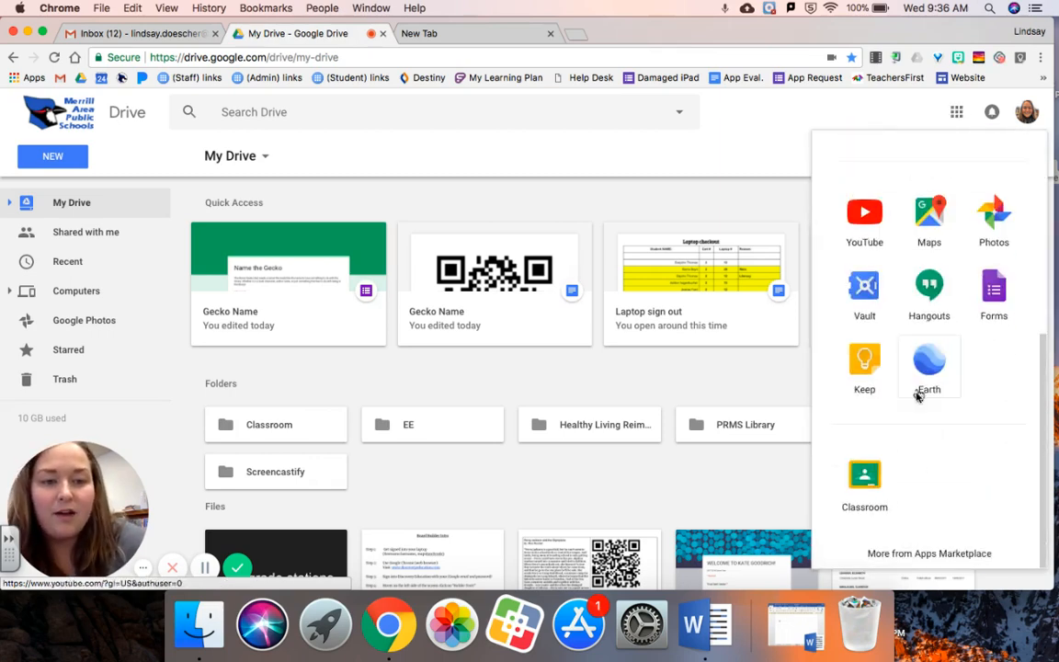
click(869, 376)
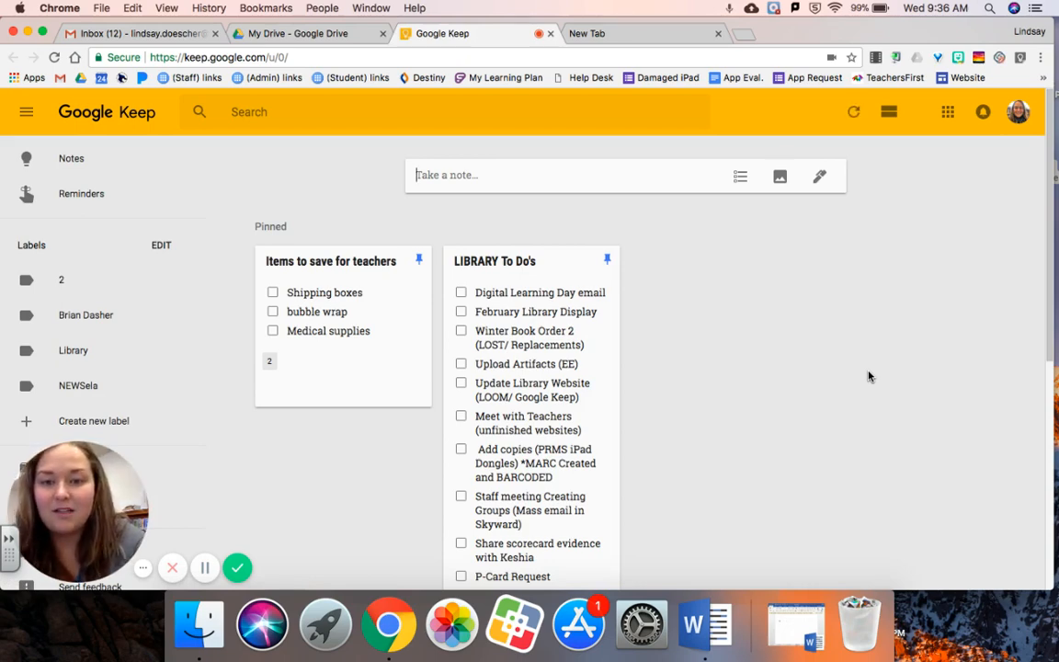
- Look through the pinned checklists and the colored notes under Others
scroll(869, 375, down, 10)
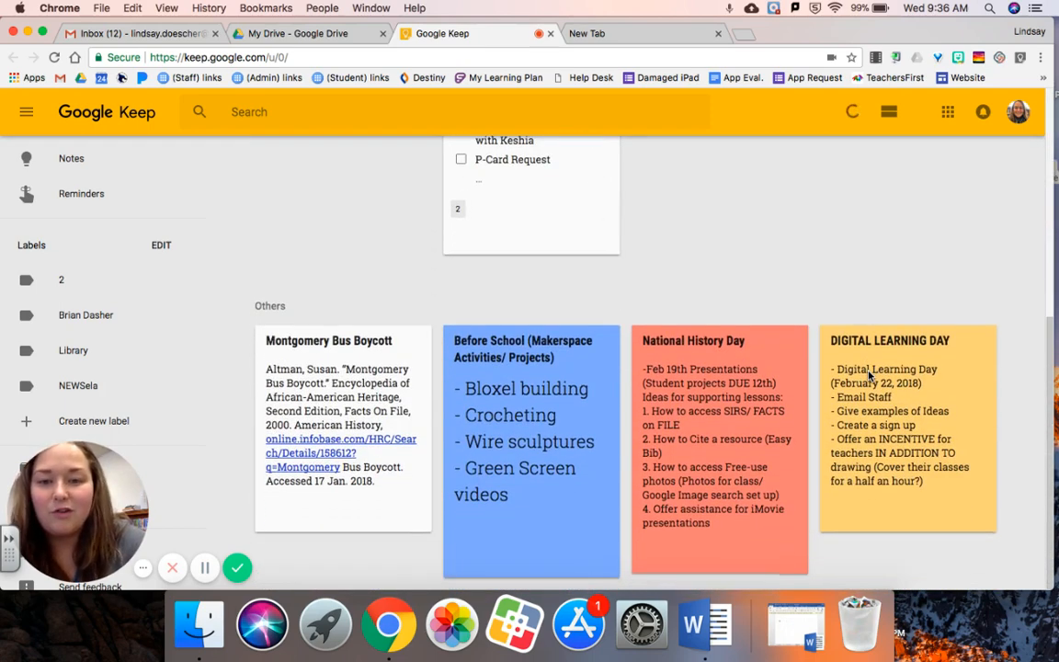
scroll(869, 375, down, 1)
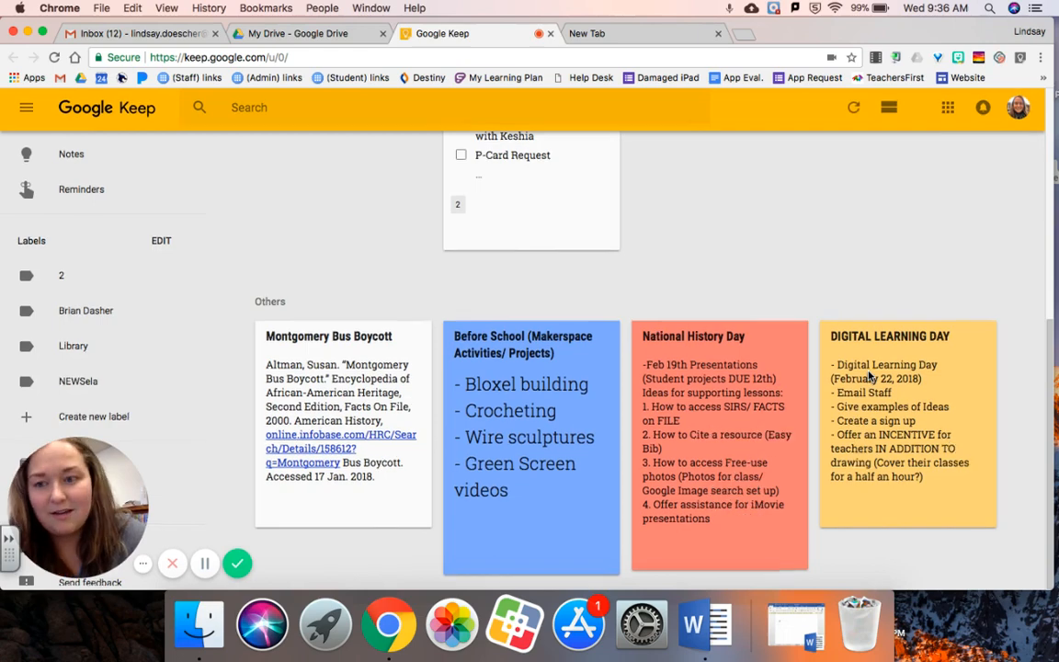
scroll(869, 375, up, 10)
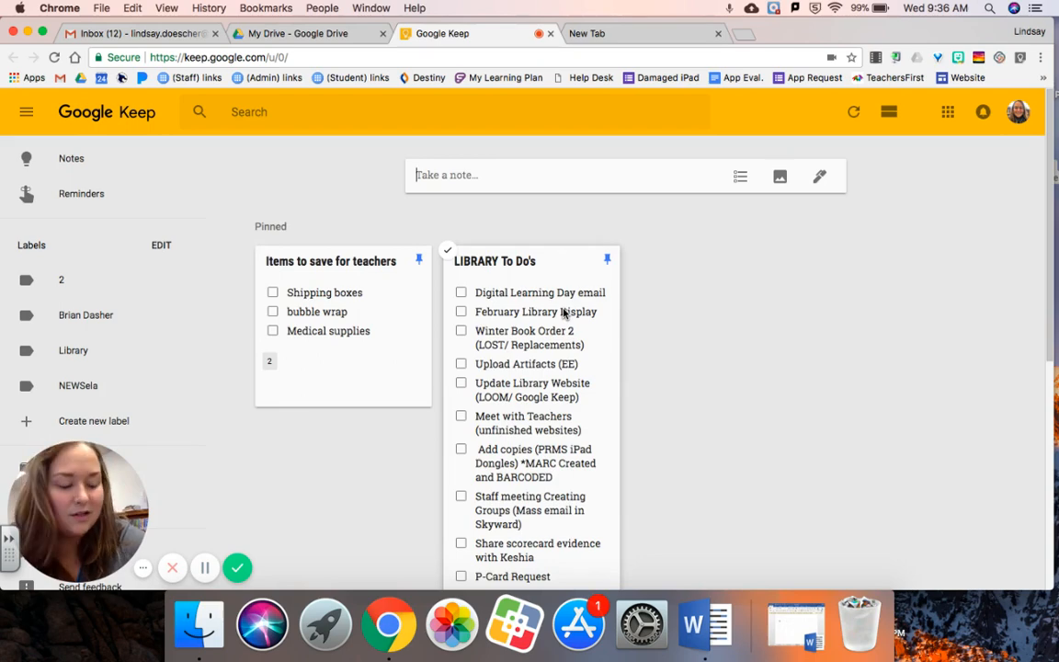
scroll(564, 313, down, 5)
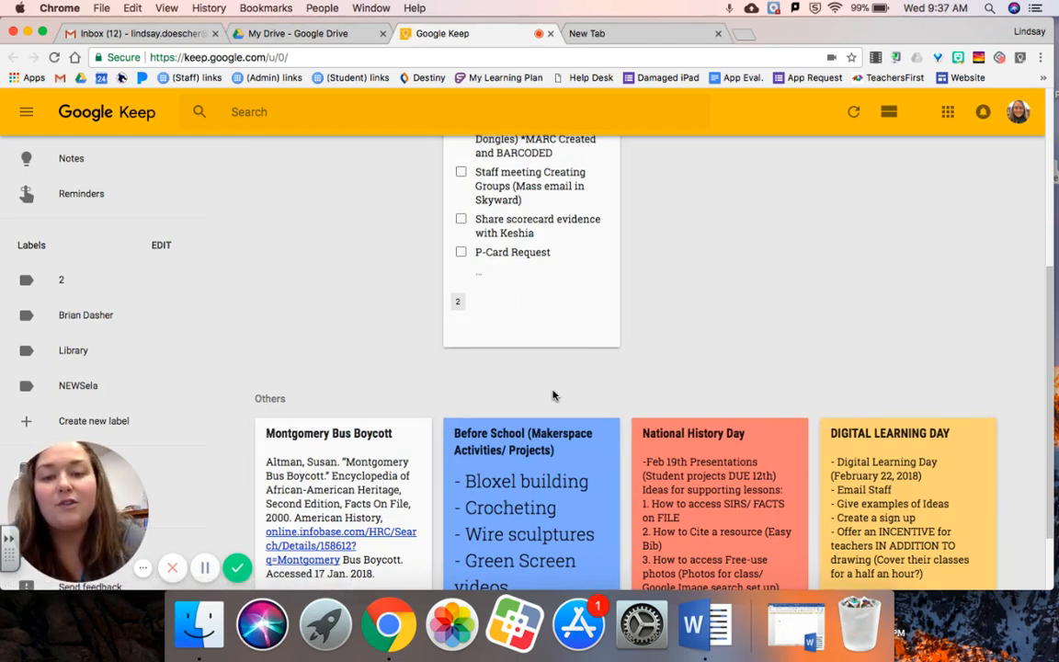
scroll(553, 396, up, 2)
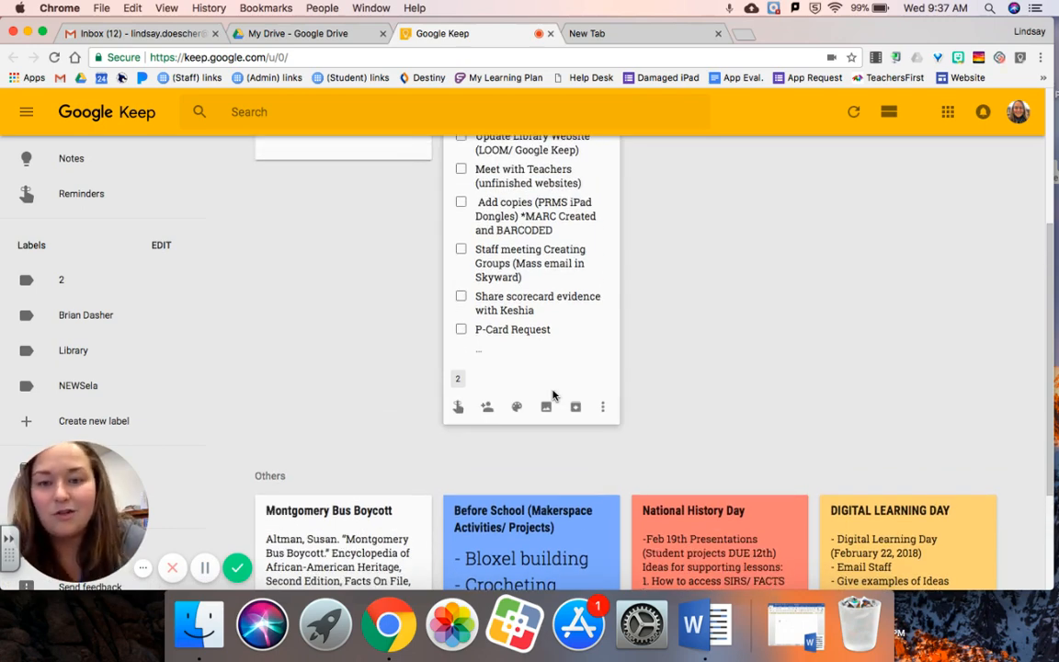
scroll(554, 397, up, 6)
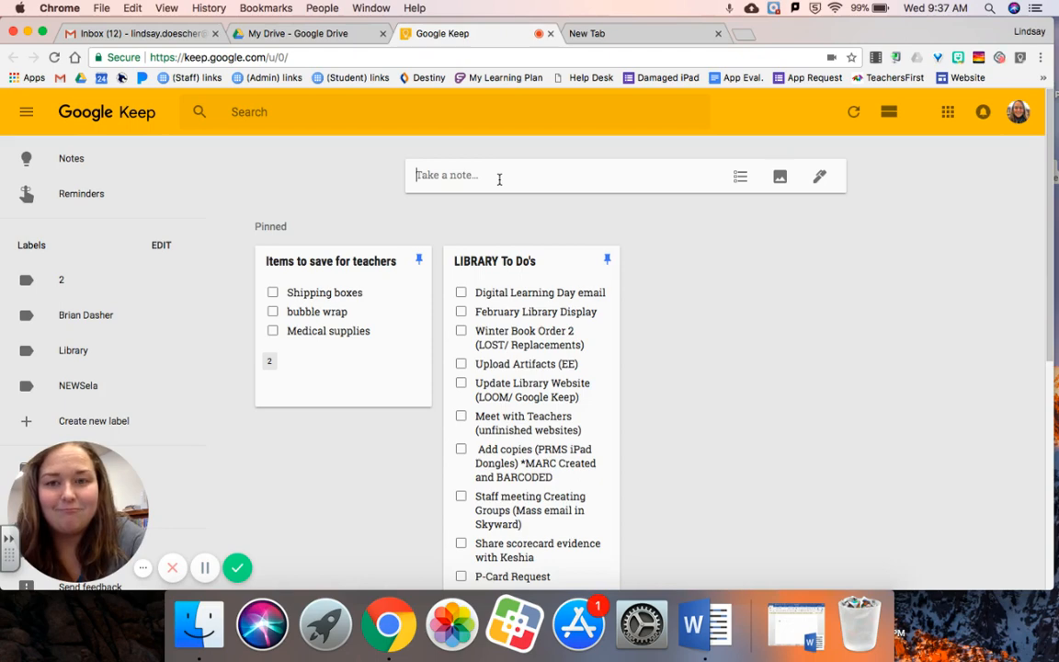
- Create a new note titled "Things to do this winter" and leave its body empty
text(Things)
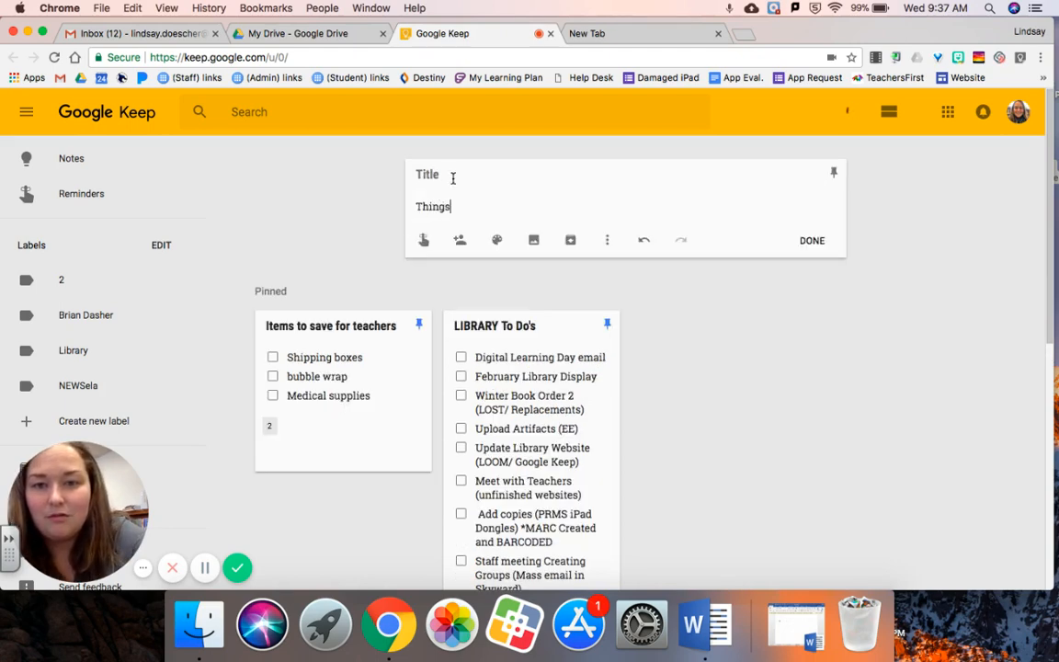
click(453, 178)
text(Things to do )
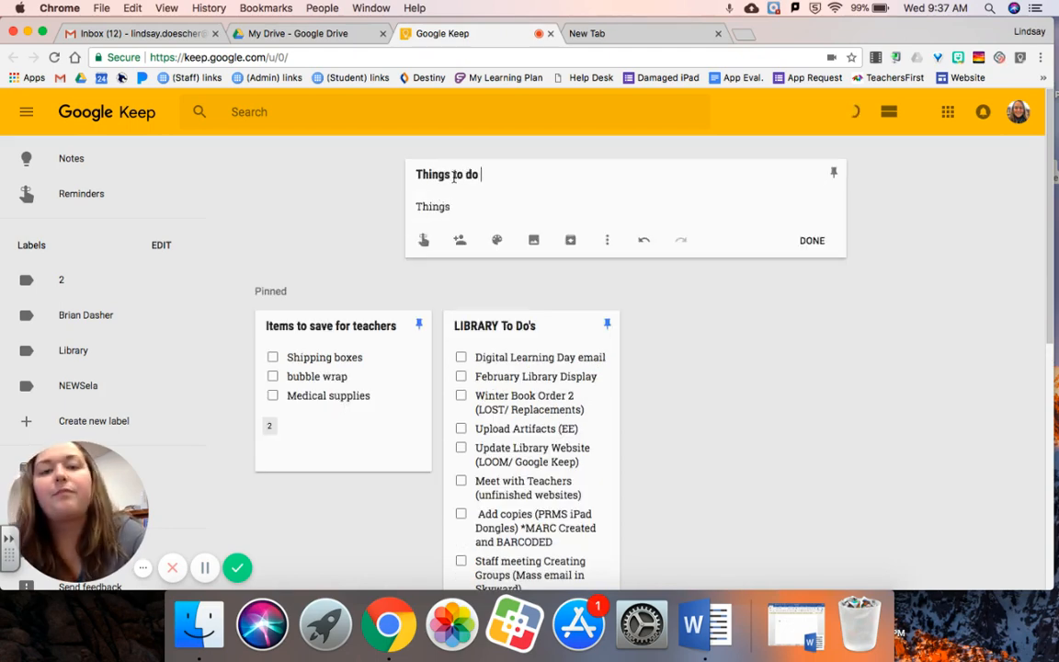
text(this winter)
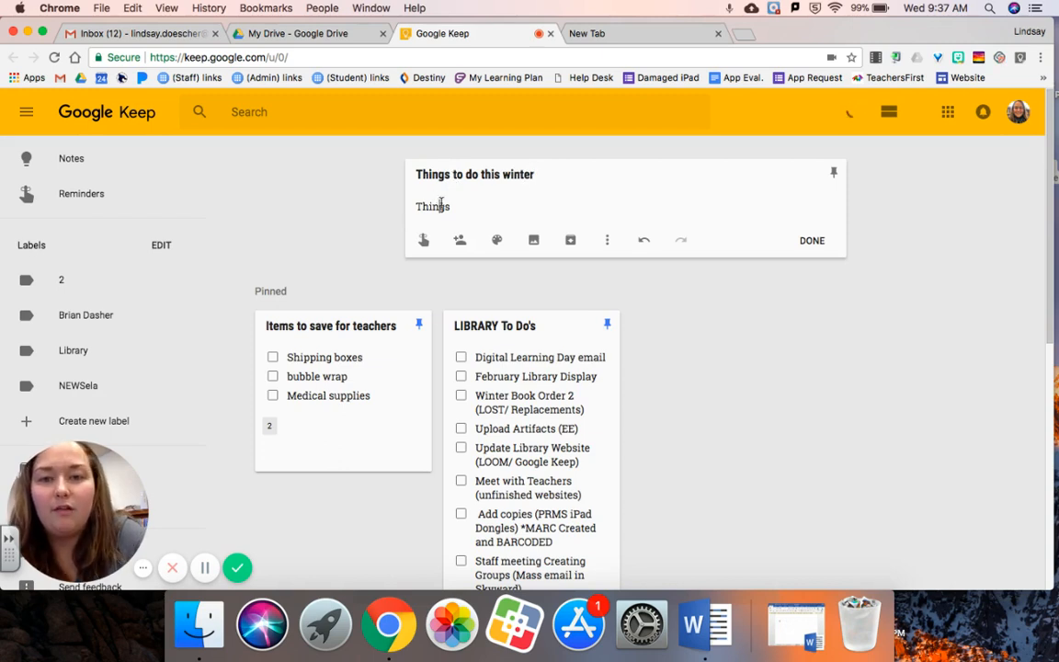
drag(449, 208, 402, 211)
key(BackSpace)
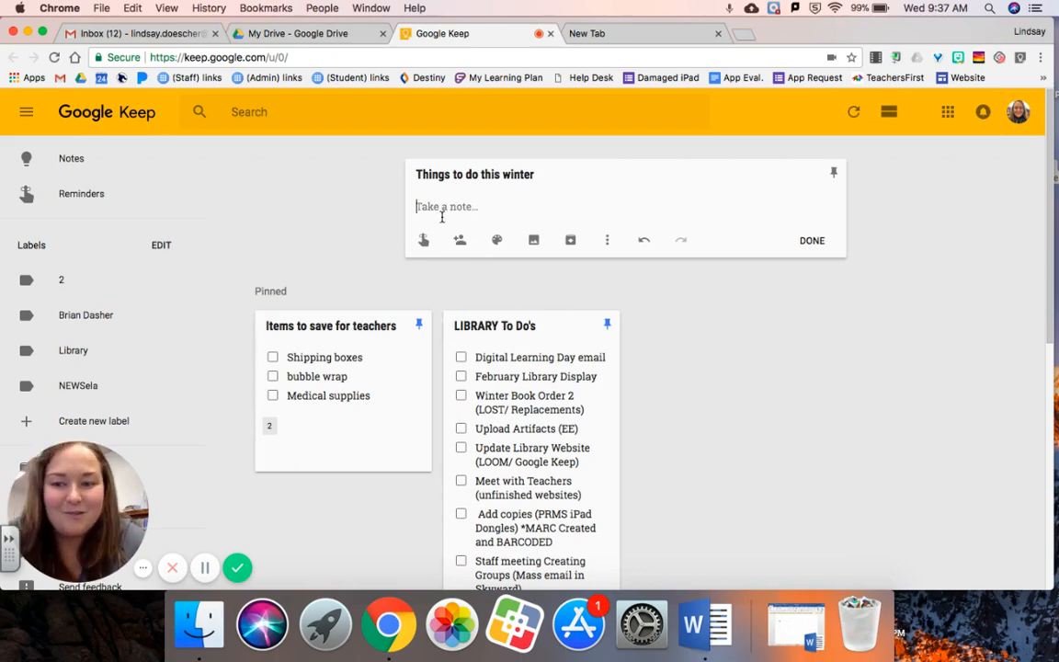
- Start a date-and-time reminder on the DIGITAL LEARNING DAY note and choose Feb 22, 2018 as its date
mouse_move(497, 242)
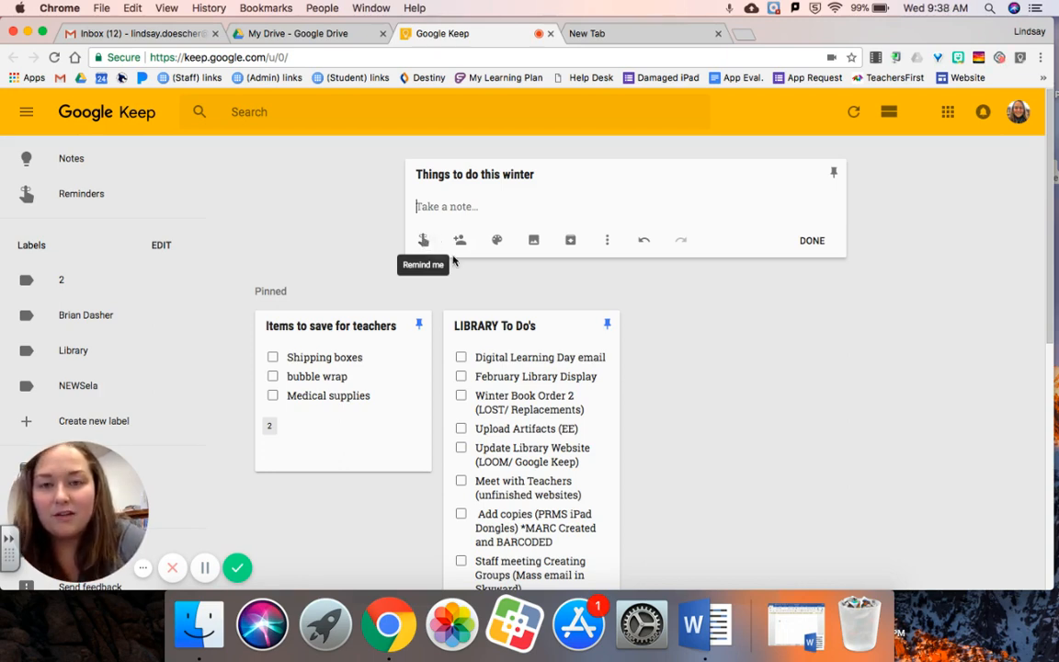
scroll(457, 319, down, 5)
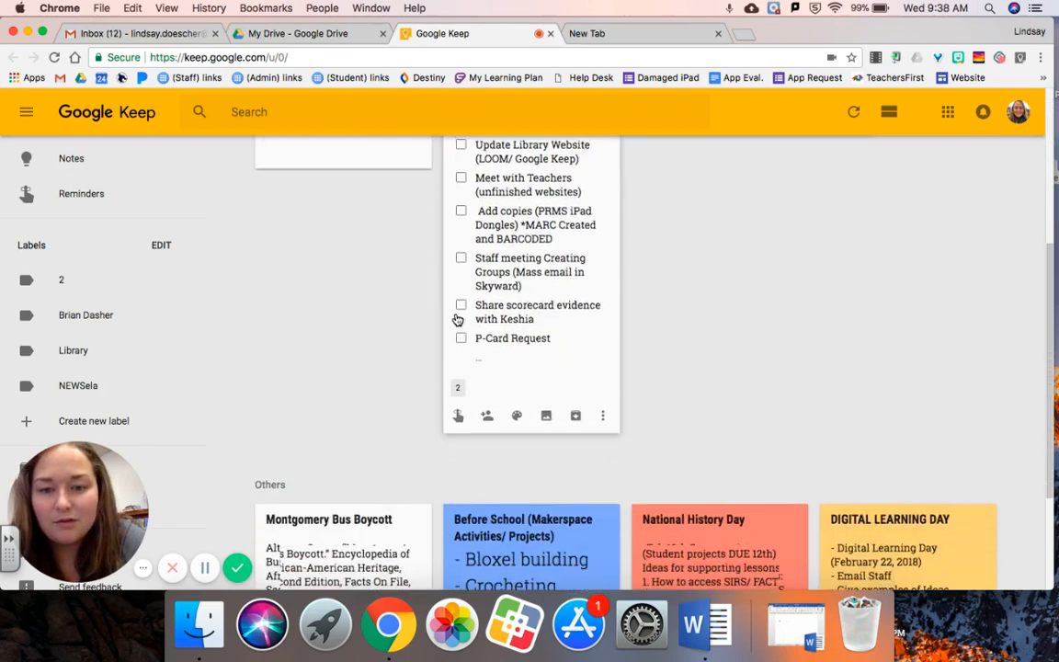
scroll(457, 319, down, 1)
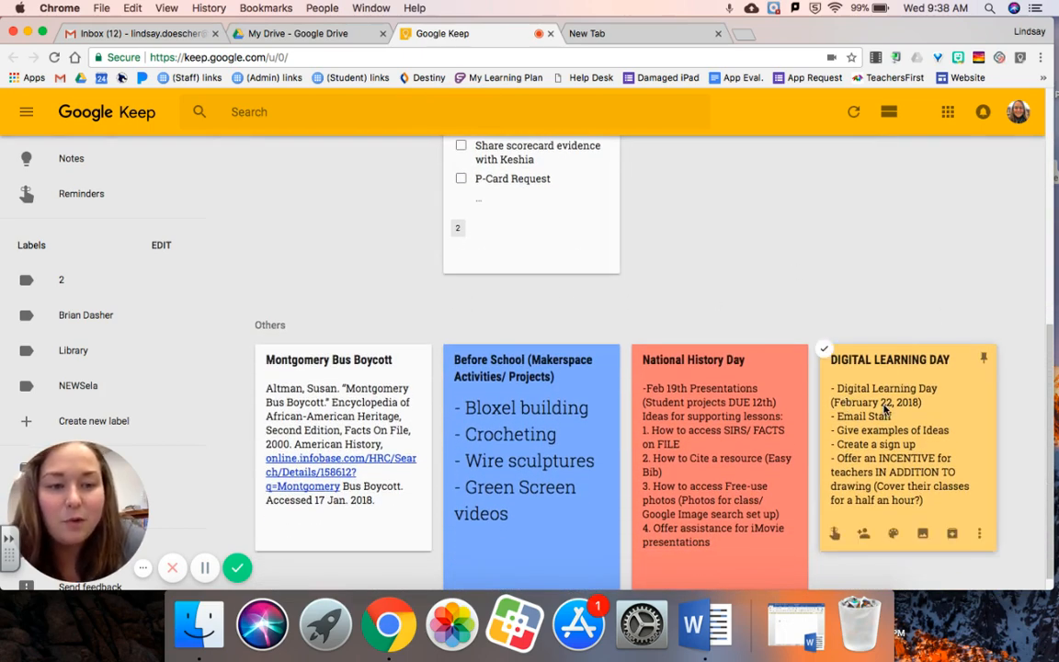
click(835, 533)
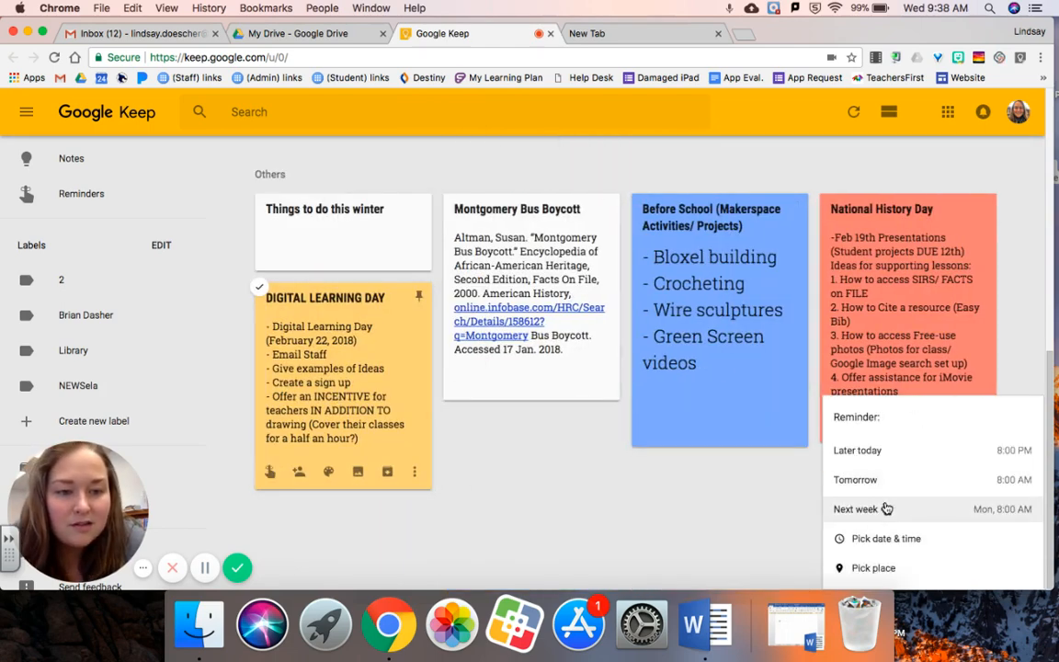
click(873, 538)
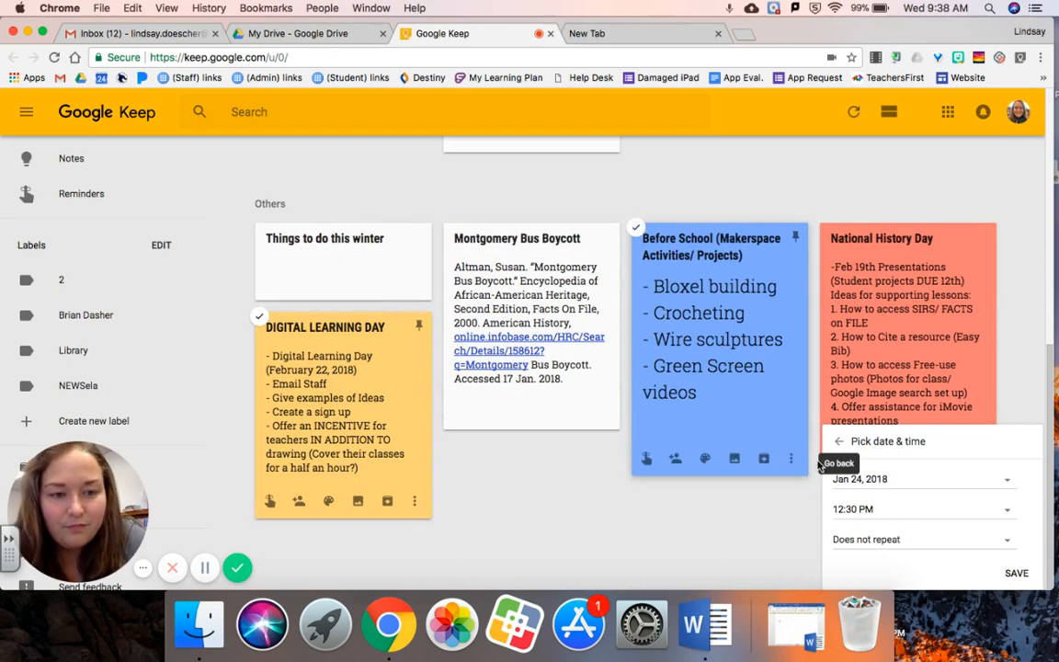
click(890, 477)
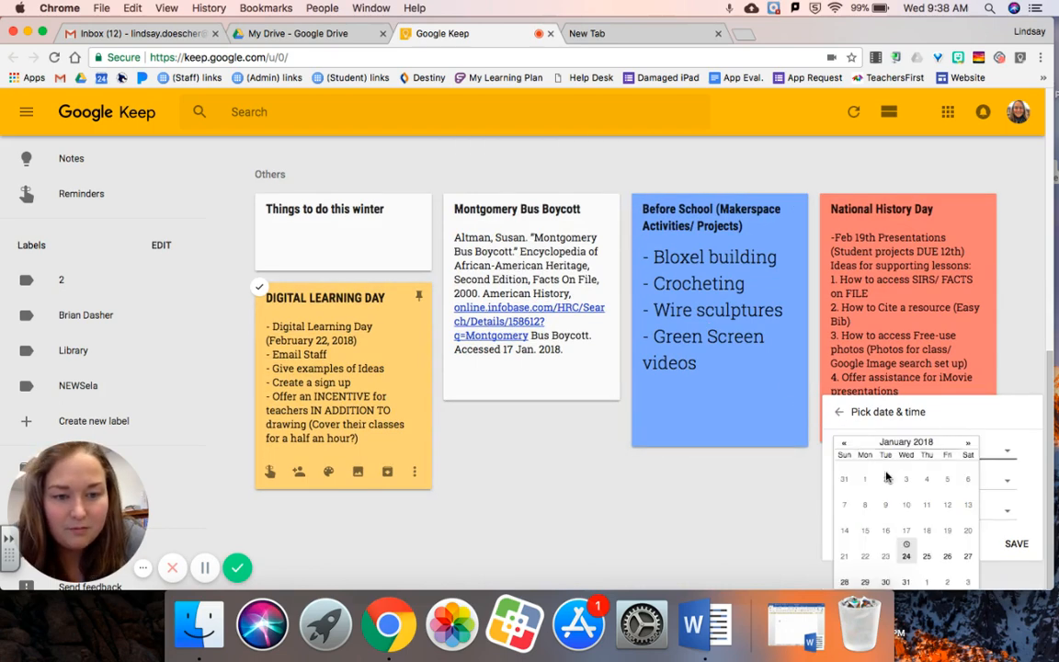
click(968, 443)
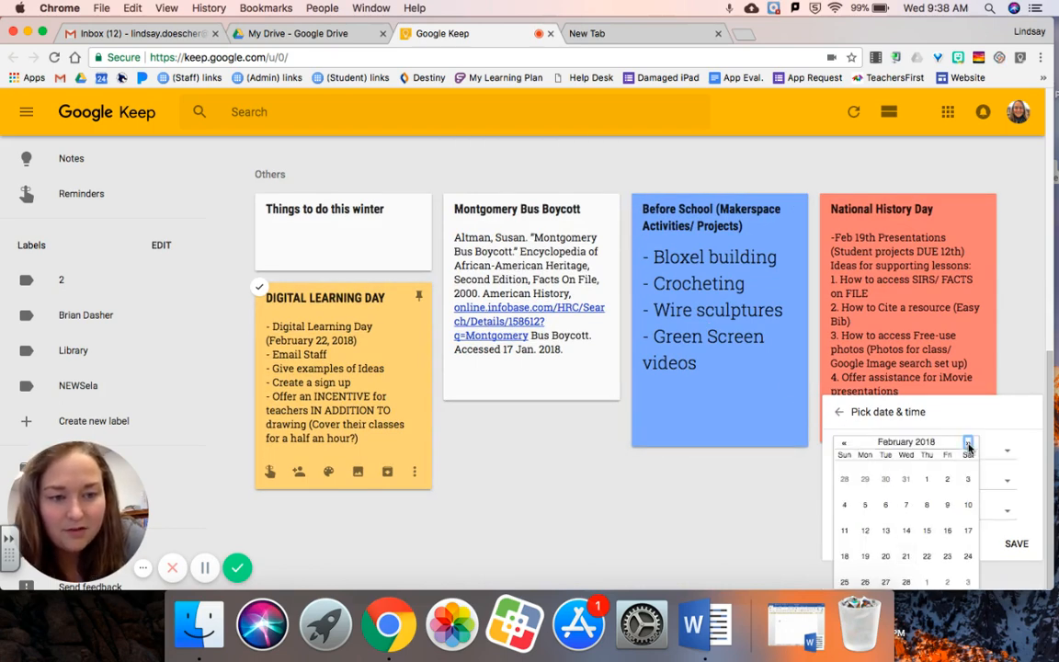
click(927, 559)
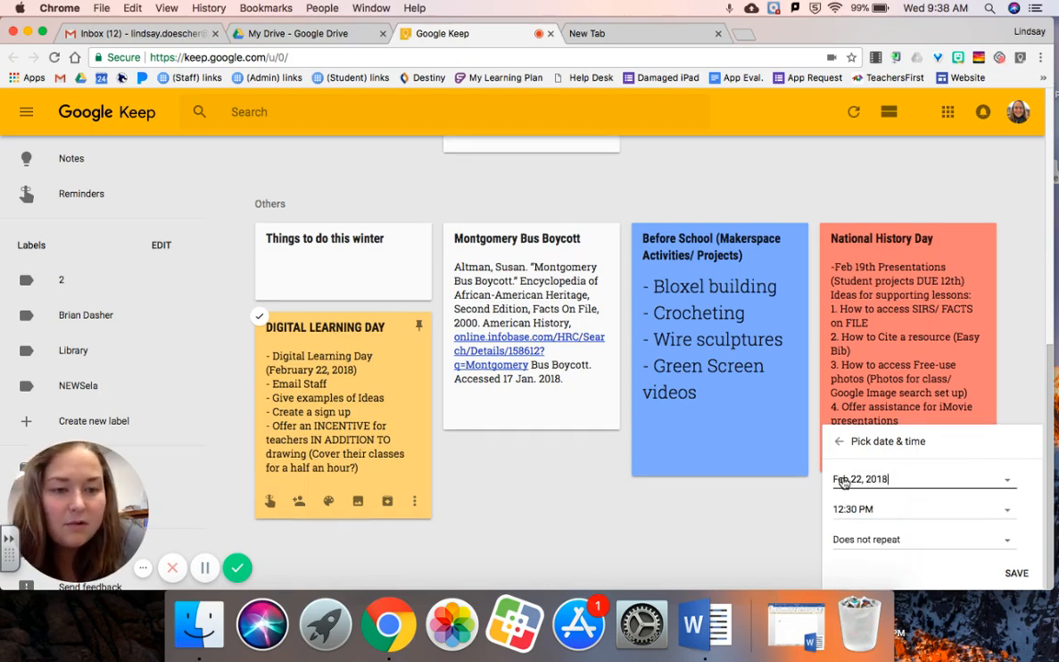
- Change the DIGITAL LEARNING DAY reminder date to Feb 21, 2018 and save the reminder
click(892, 480)
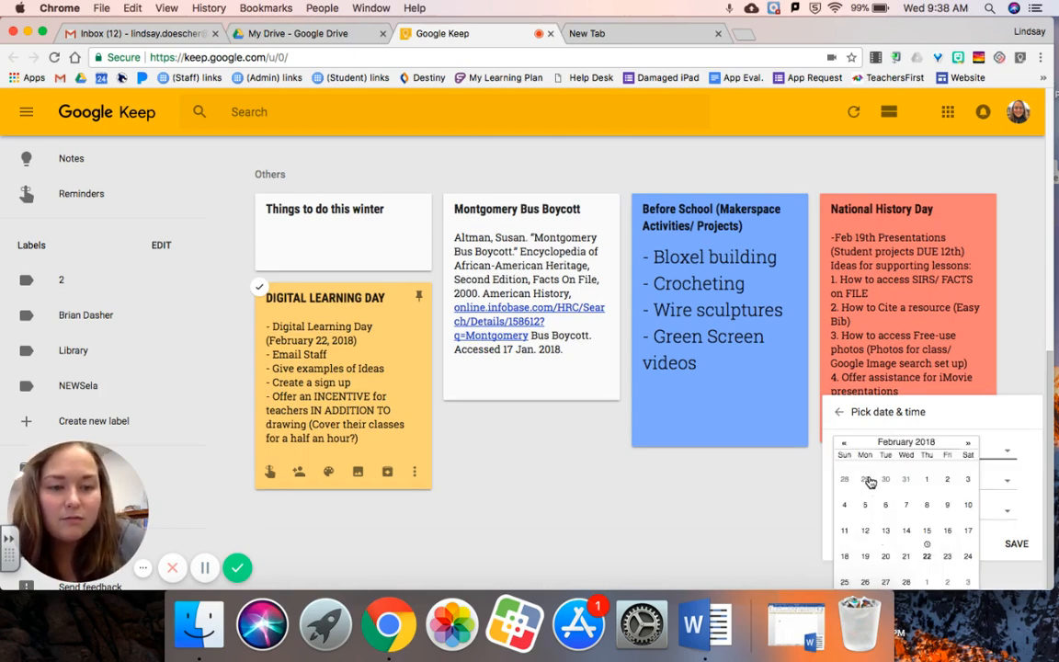
click(906, 558)
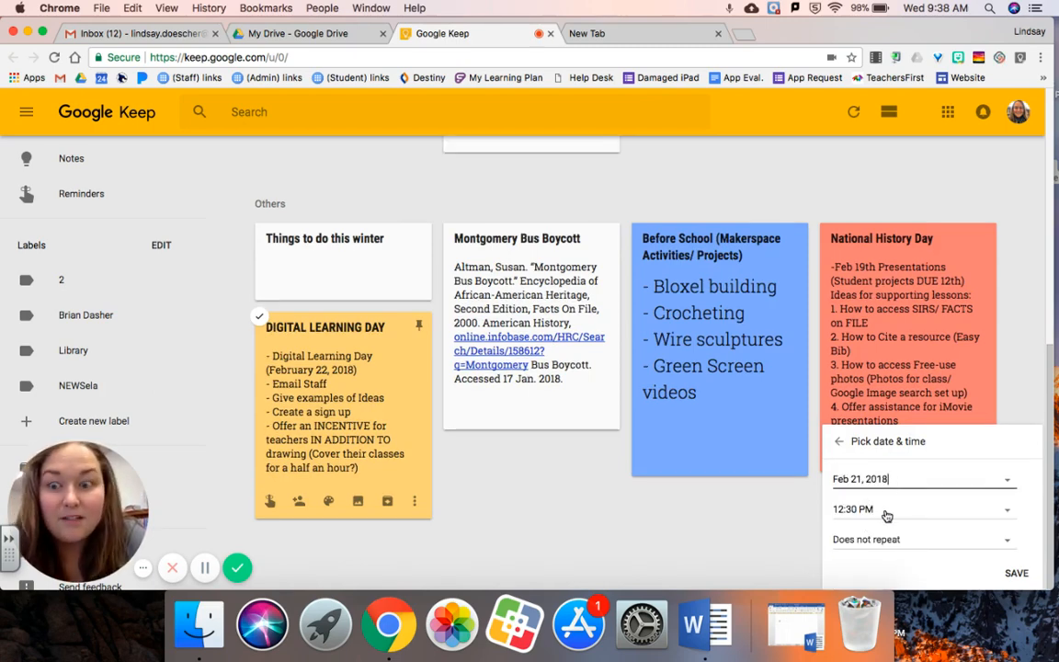
click(1015, 572)
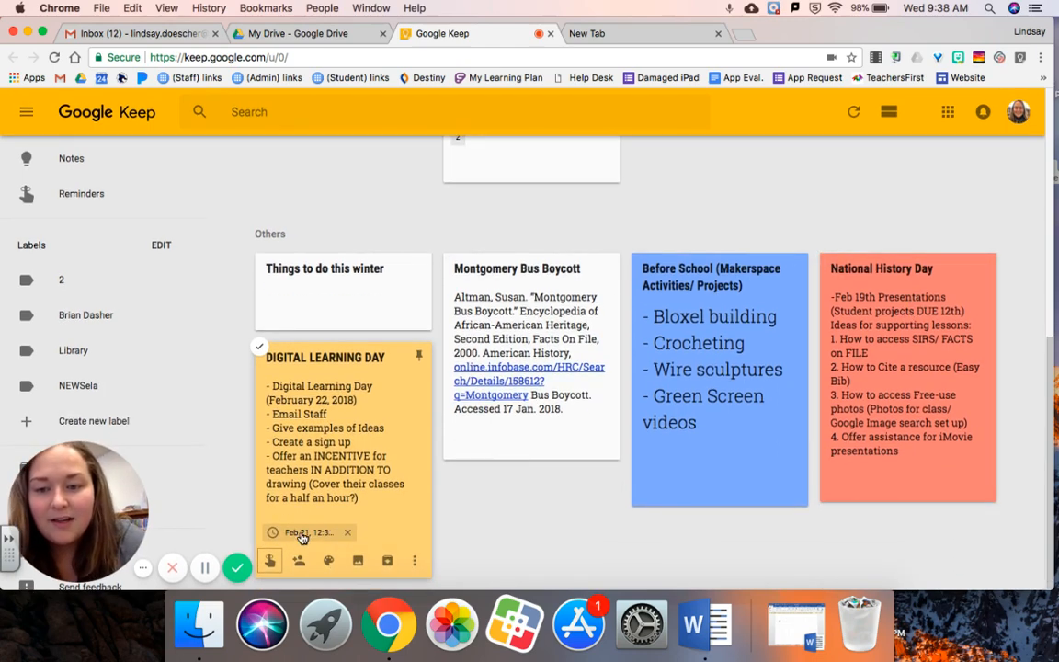
- Open the "Things to do this winter" note and set its background color to purple
scroll(444, 361, up, 5)
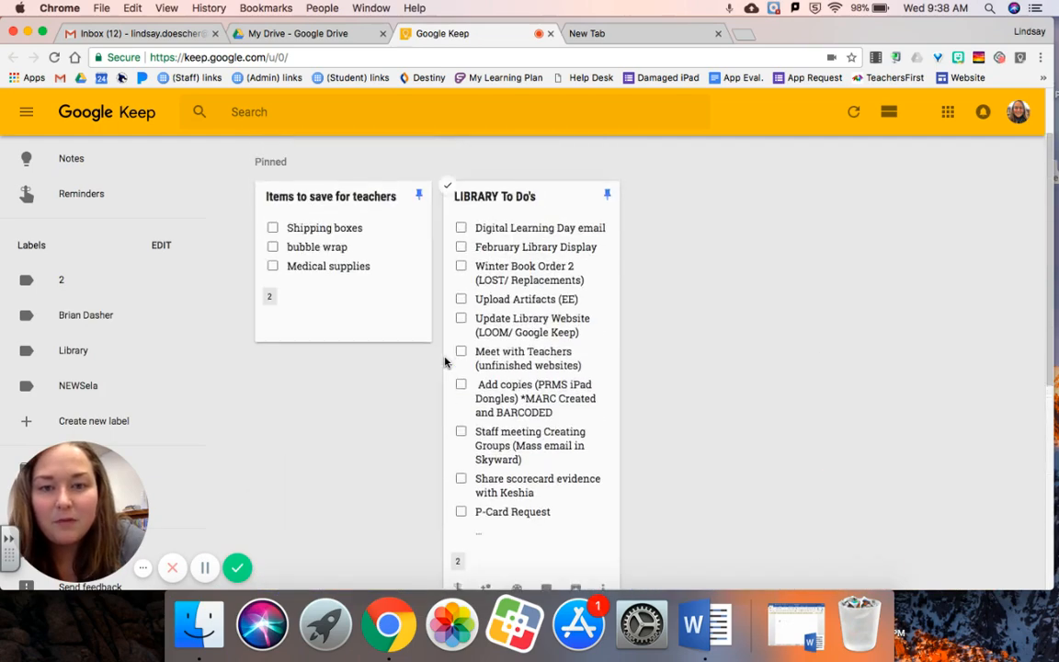
scroll(461, 358, down, 5)
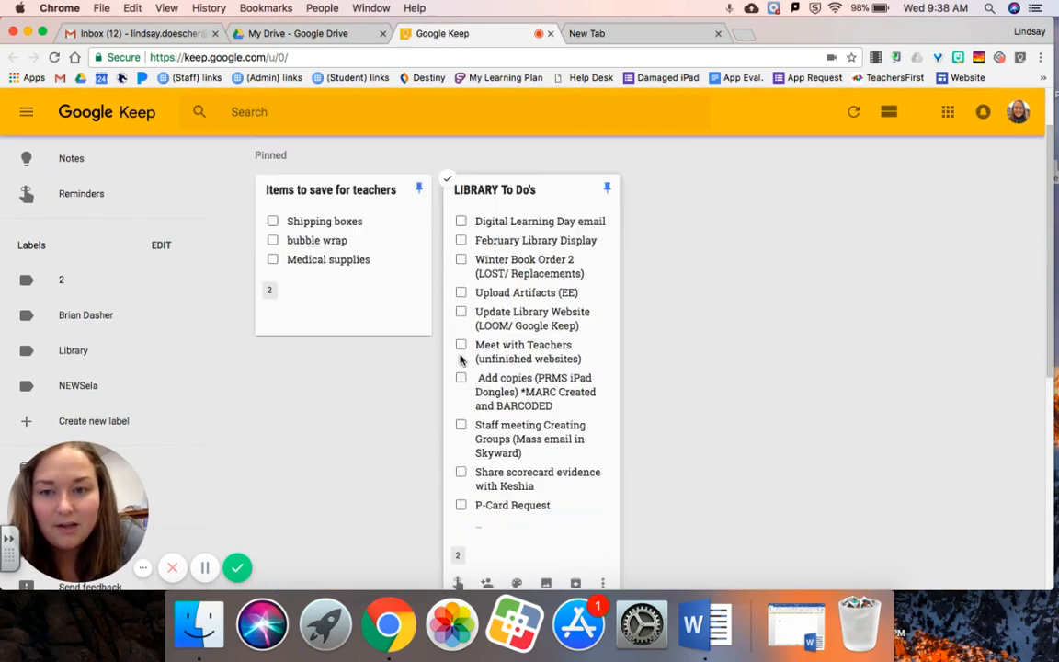
scroll(461, 358, down, 4)
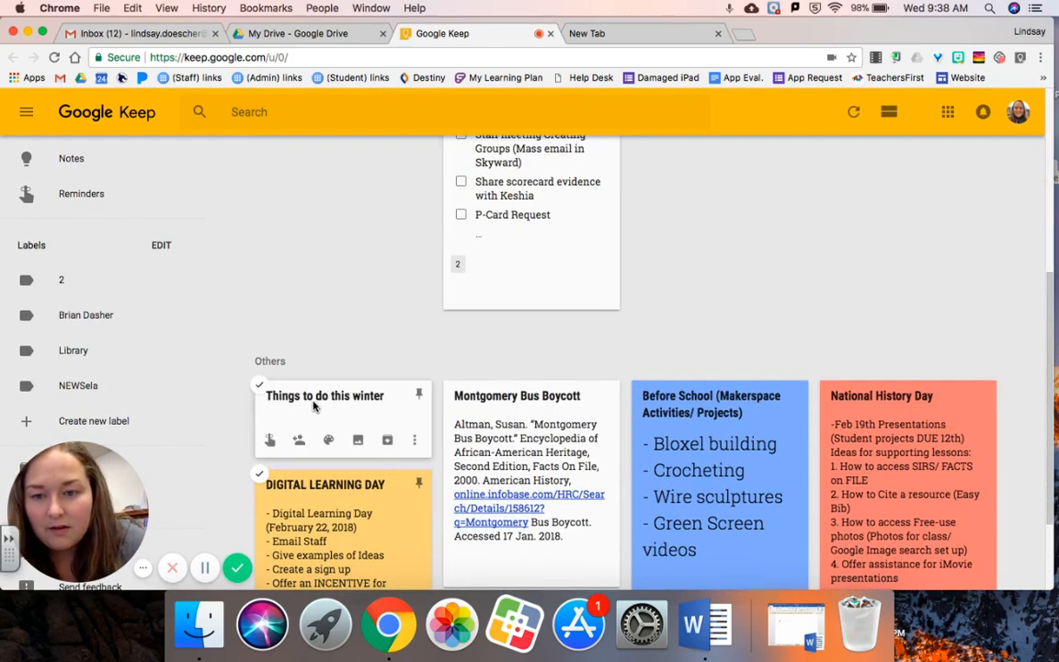
click(362, 404)
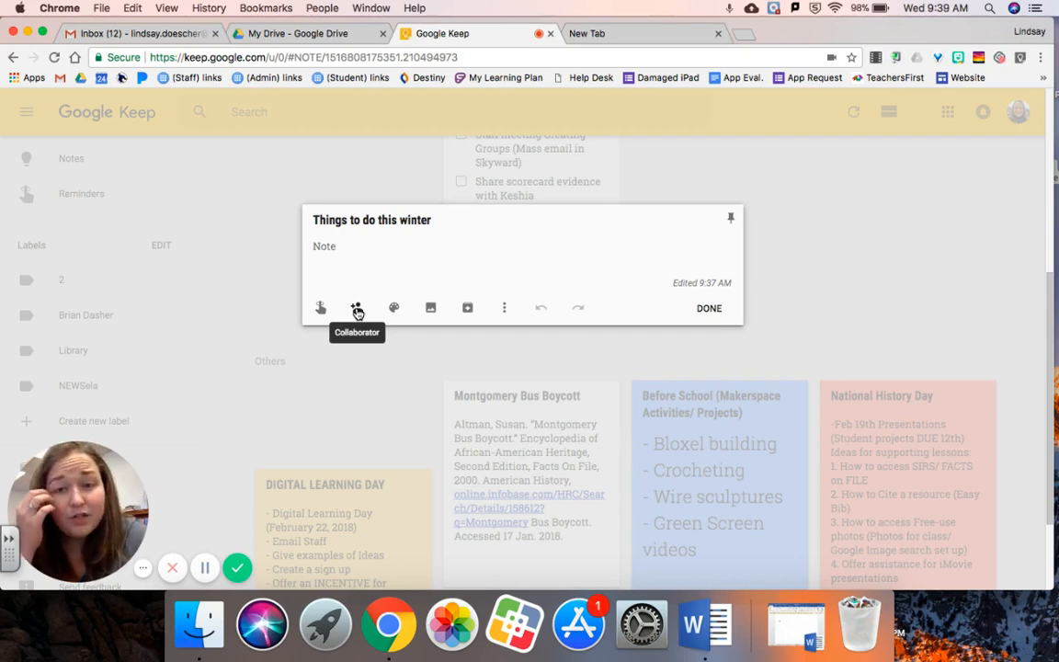
mouse_move(393, 309)
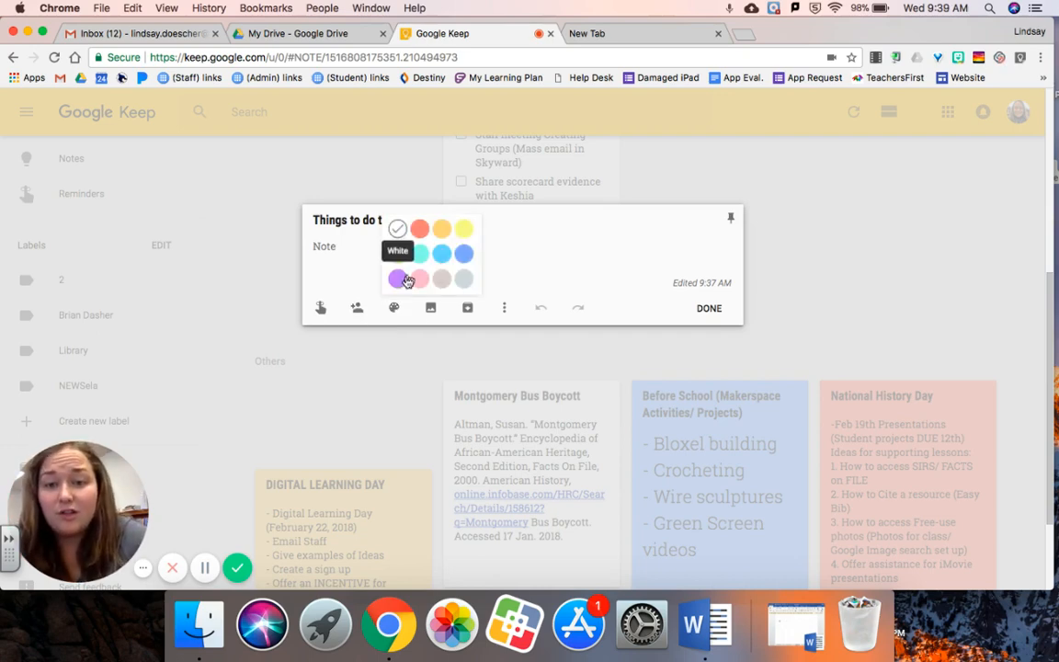
click(398, 279)
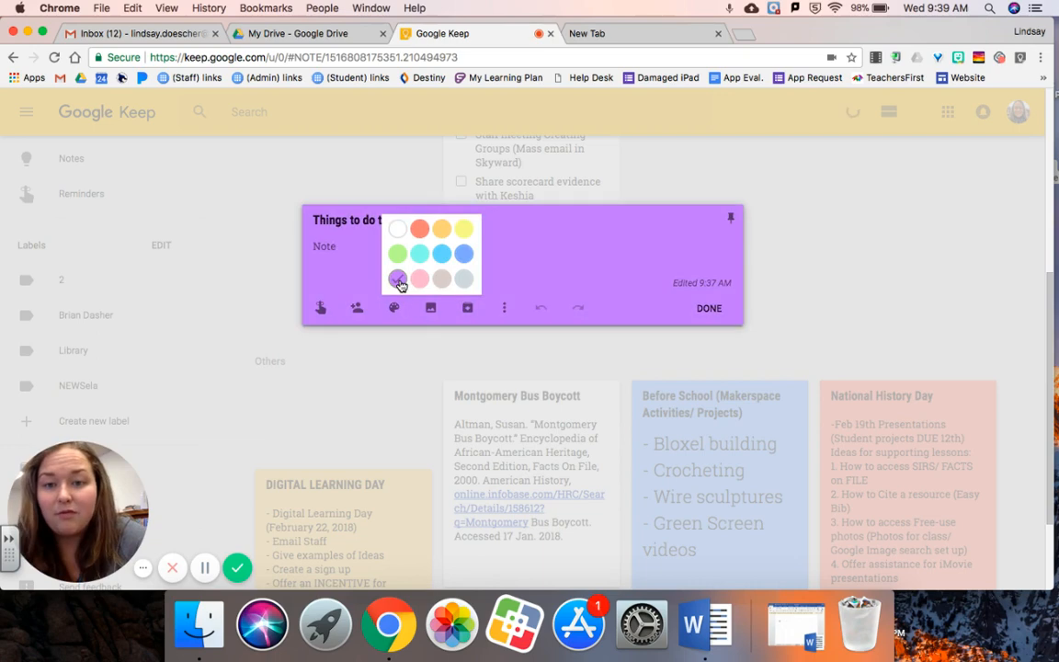
- Browse for an image without adding one to the "Things to do this winter" note, and archive the note
click(432, 311)
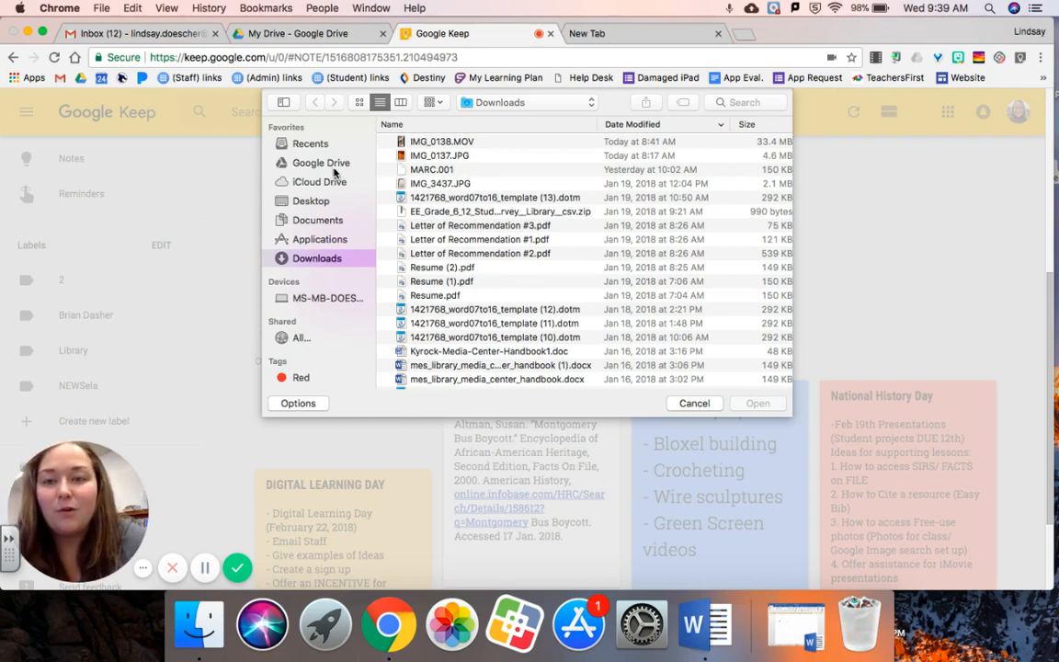
click(697, 405)
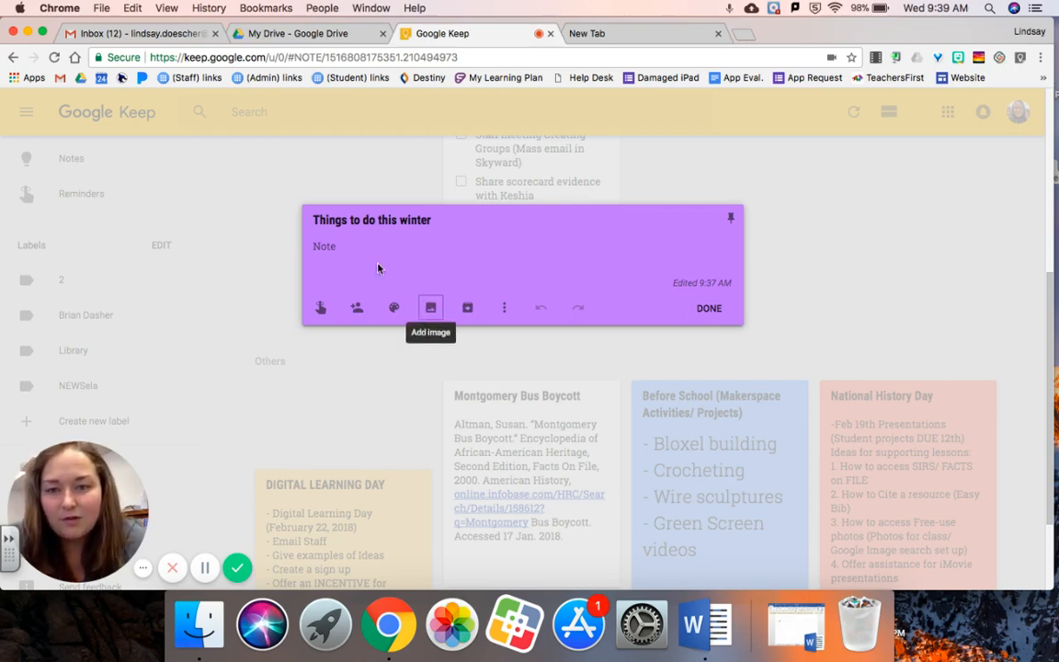
click(467, 309)
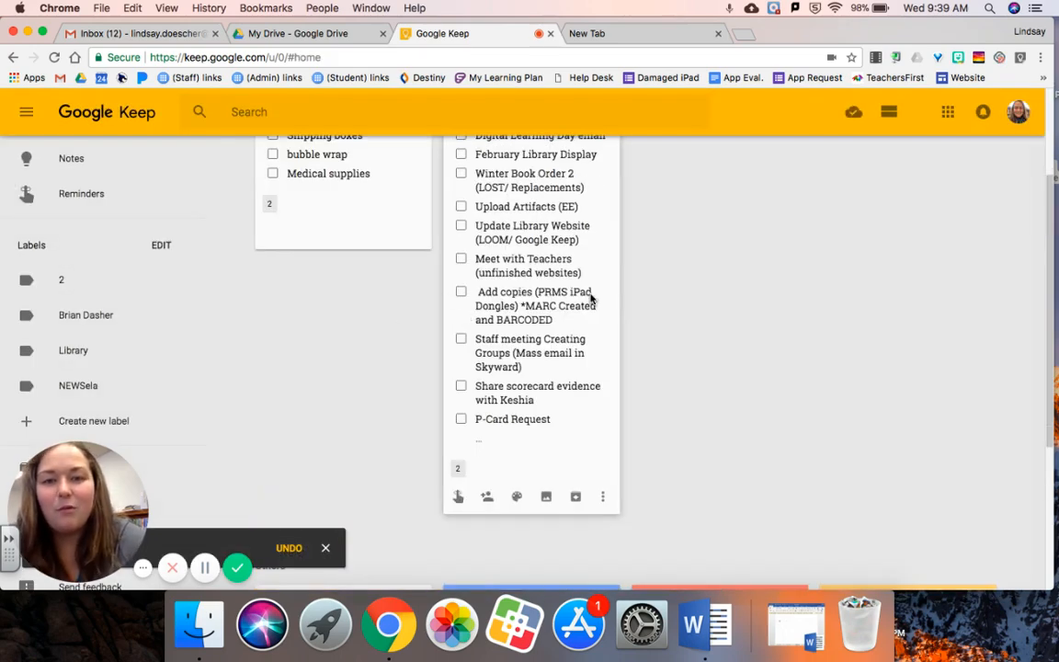
scroll(591, 296, down, 5)
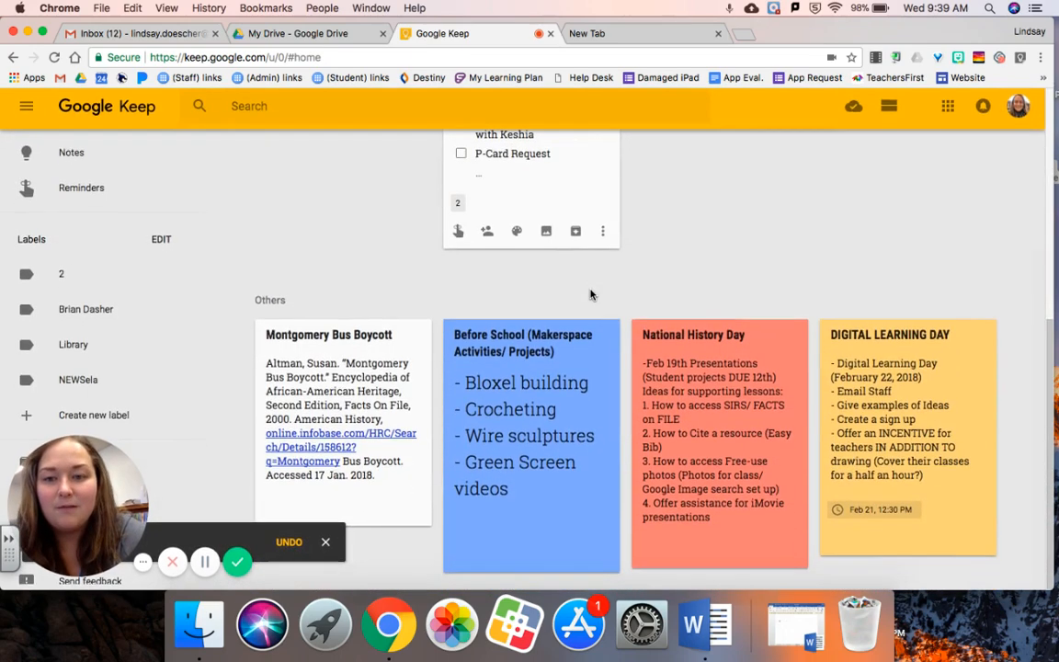
scroll(591, 296, up, 5)
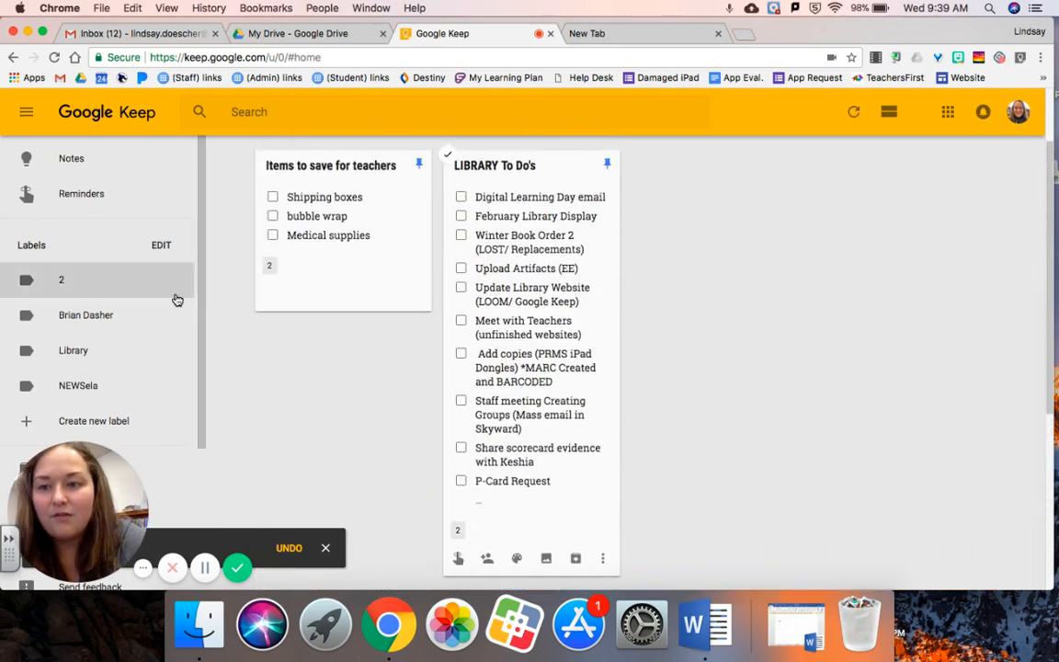
- View the archived notes and the additional options of the "Things to do this winter" note, and return to the main notes
scroll(102, 309, down, 4)
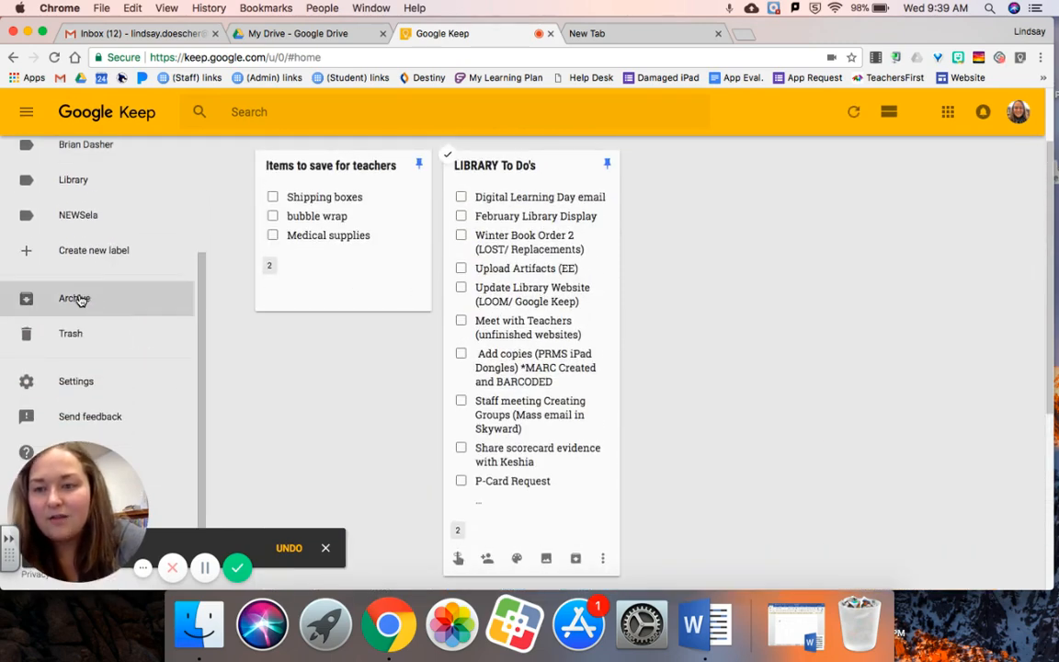
click(66, 302)
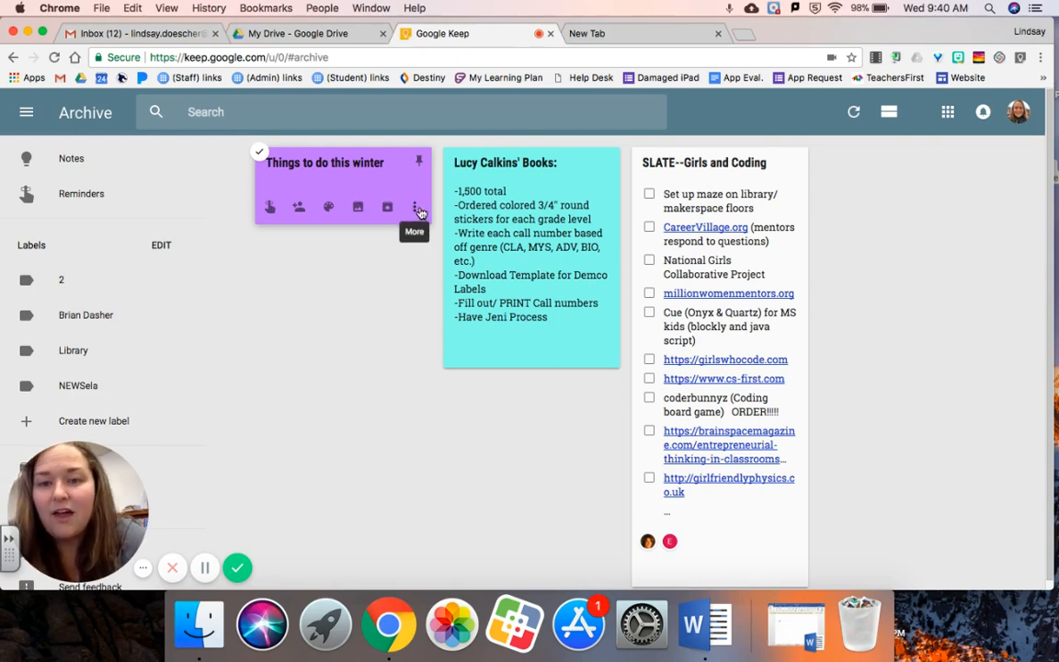
click(415, 211)
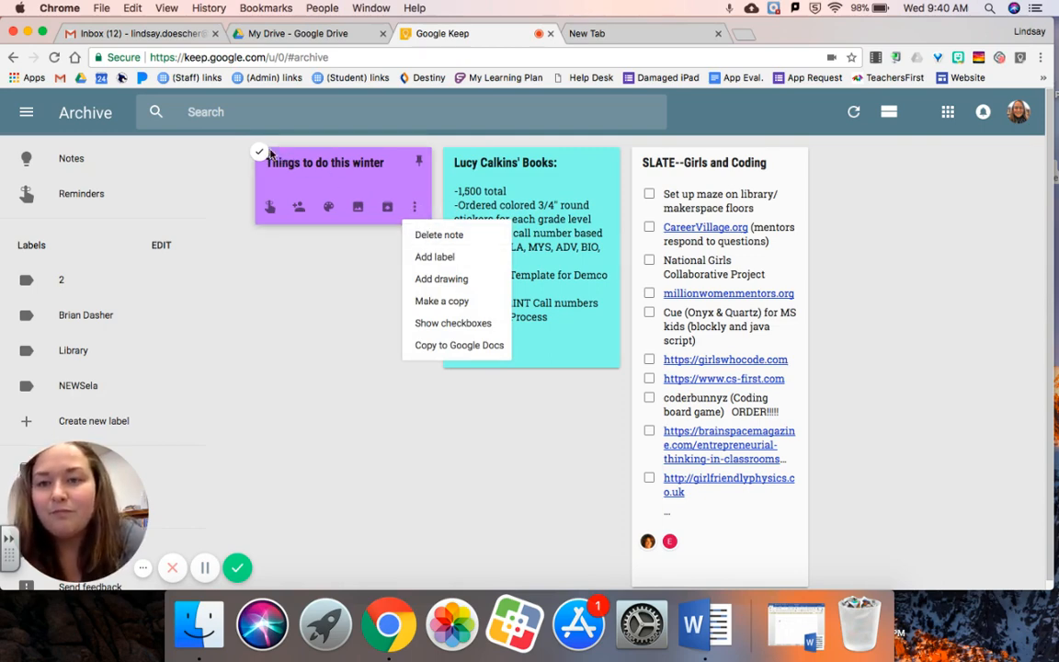
scroll(82, 367, down, 4)
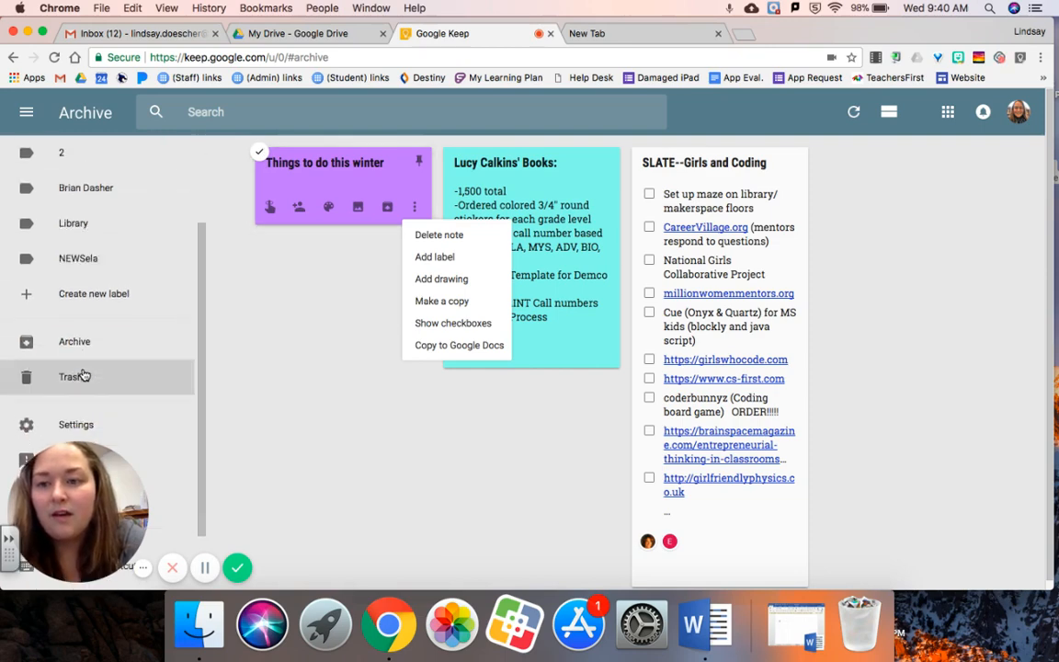
click(97, 345)
scroll(129, 248, up, 3)
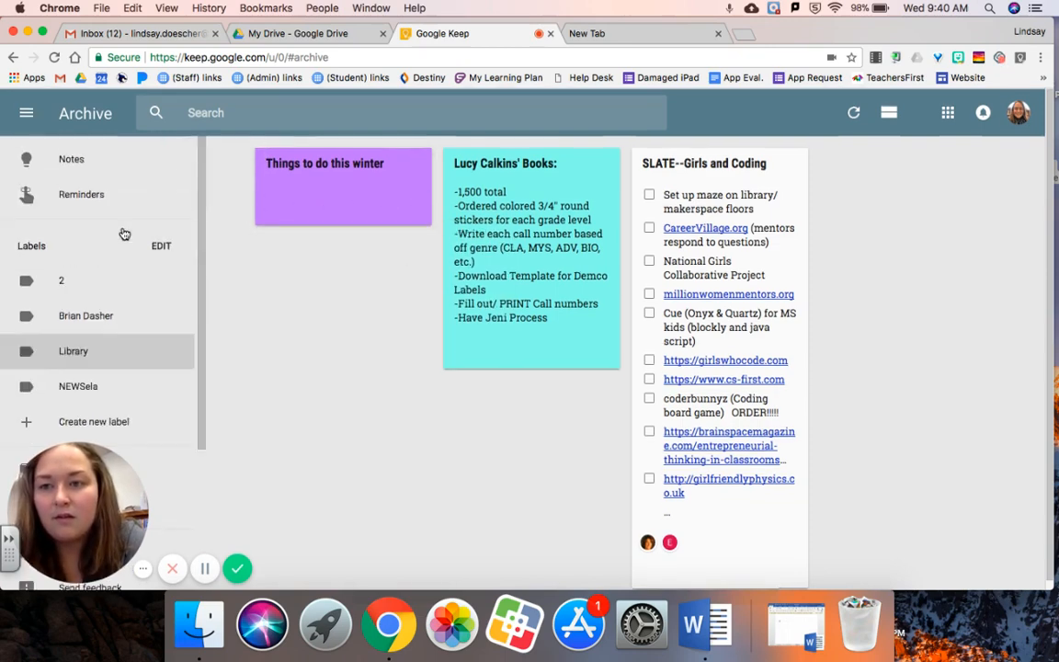
click(109, 163)
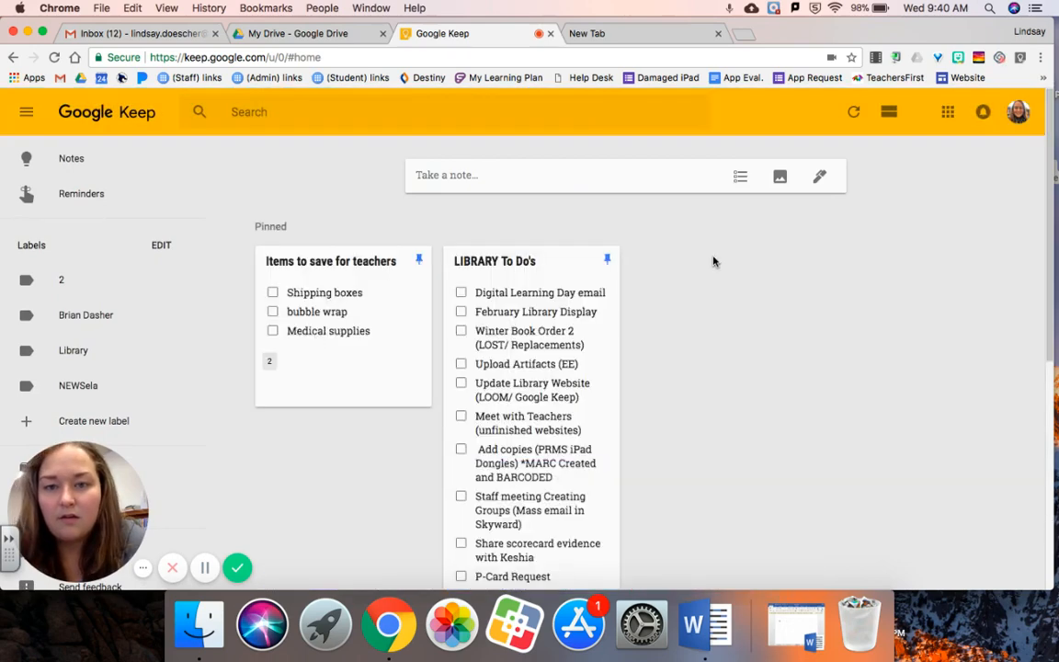
- Find the "Things to do this winter" note among the archived notes and unarchive it
scroll(349, 311, down, 5)
scroll(350, 311, up, 3)
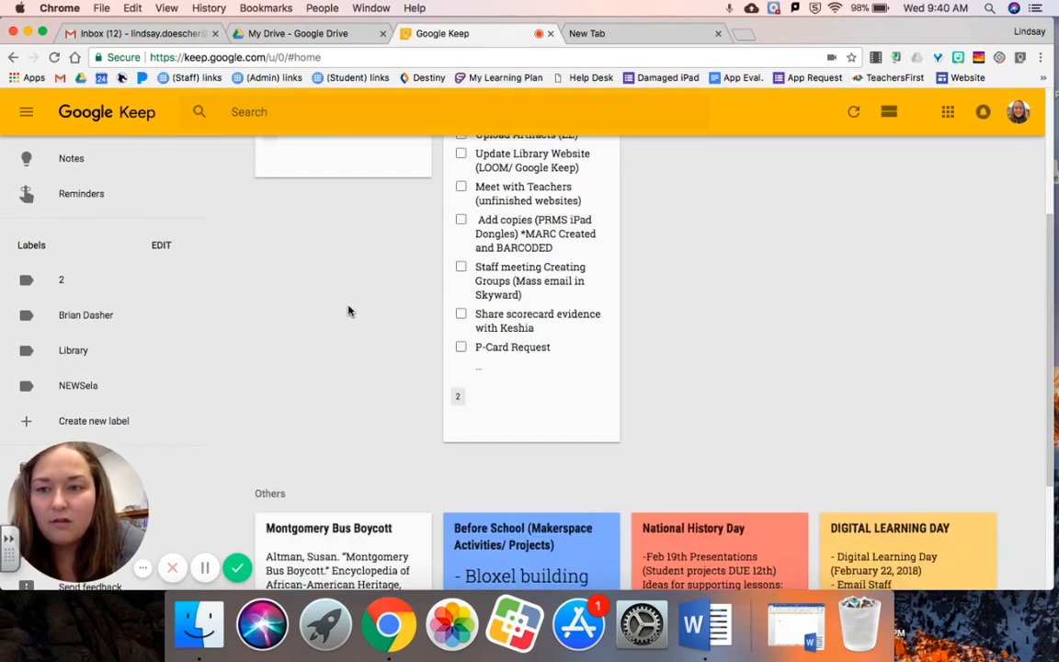
scroll(64, 432, down, 4)
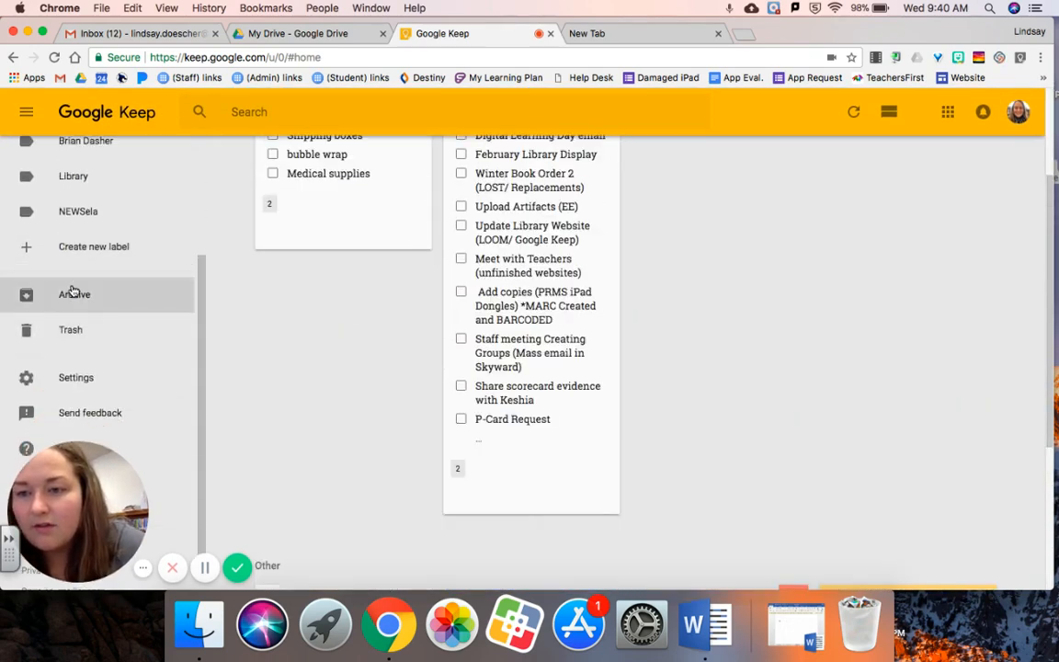
click(73, 291)
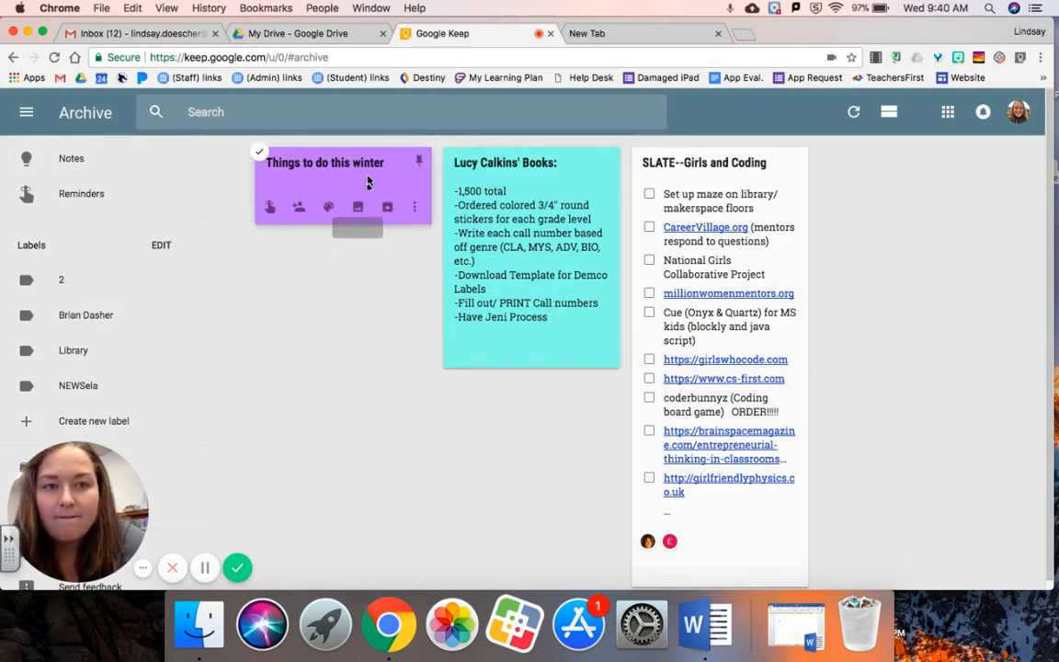
mouse_move(328, 197)
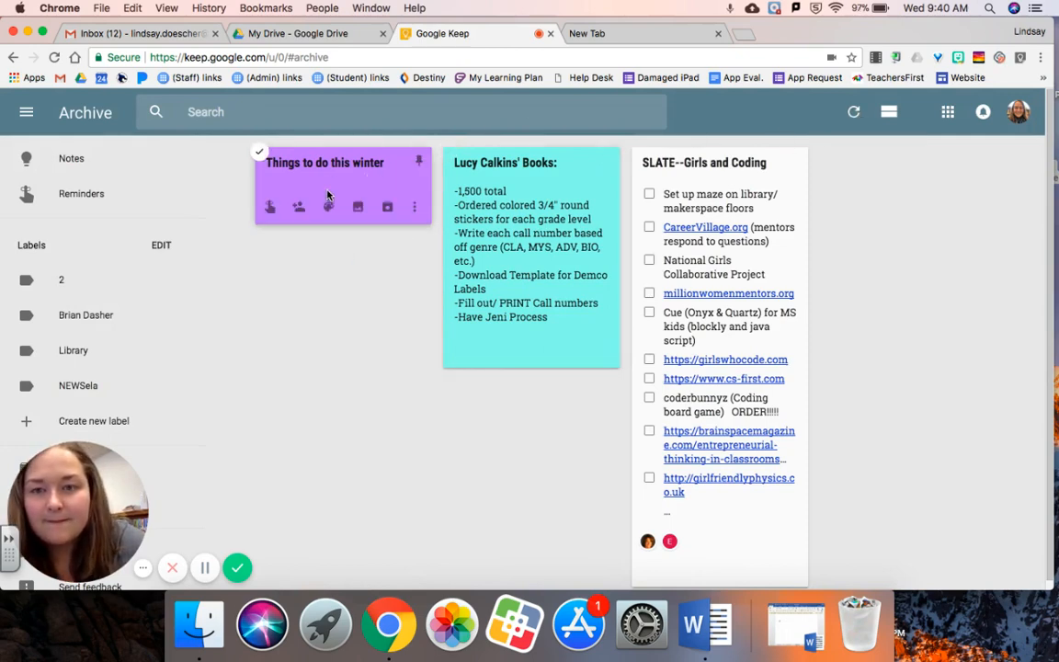
click(388, 210)
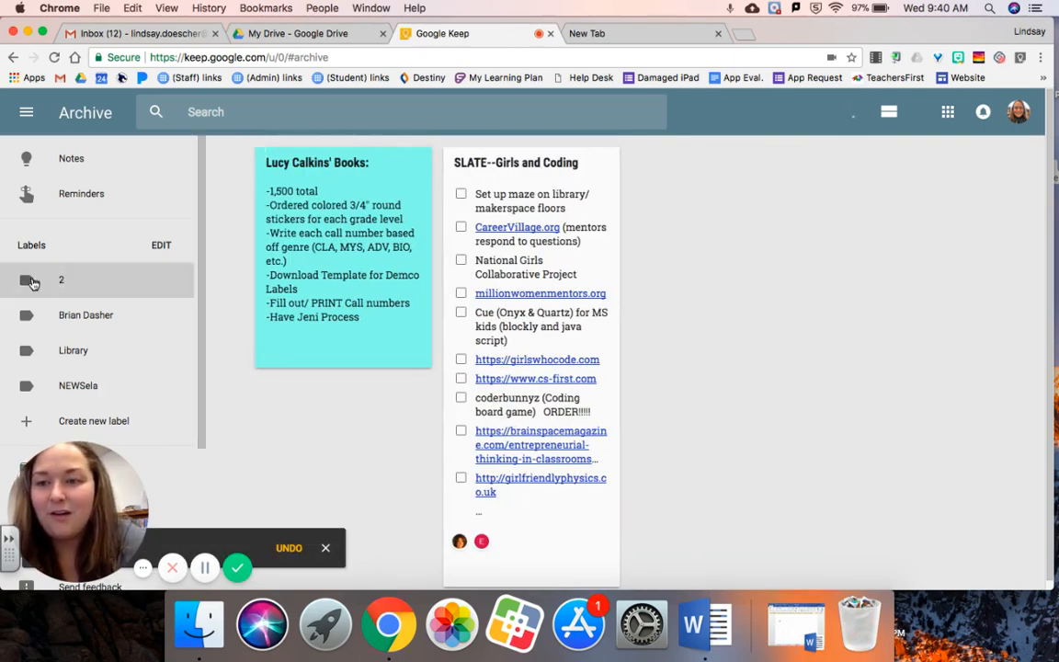
- Return to the main notes and archive the purple "Things to do this winter" note
click(80, 161)
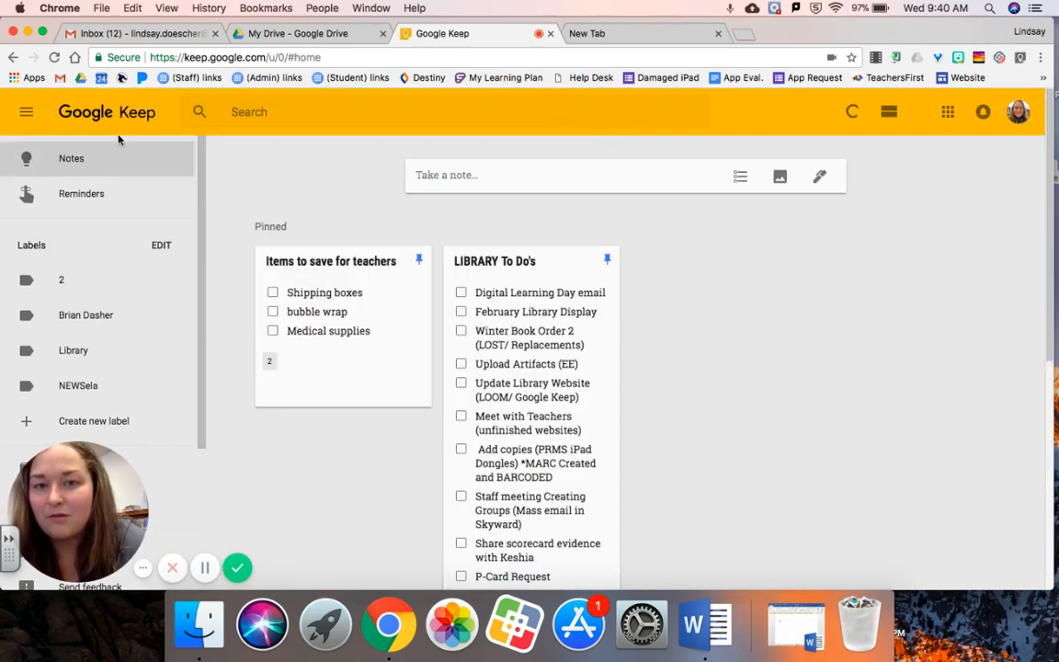
scroll(691, 281, down, 5)
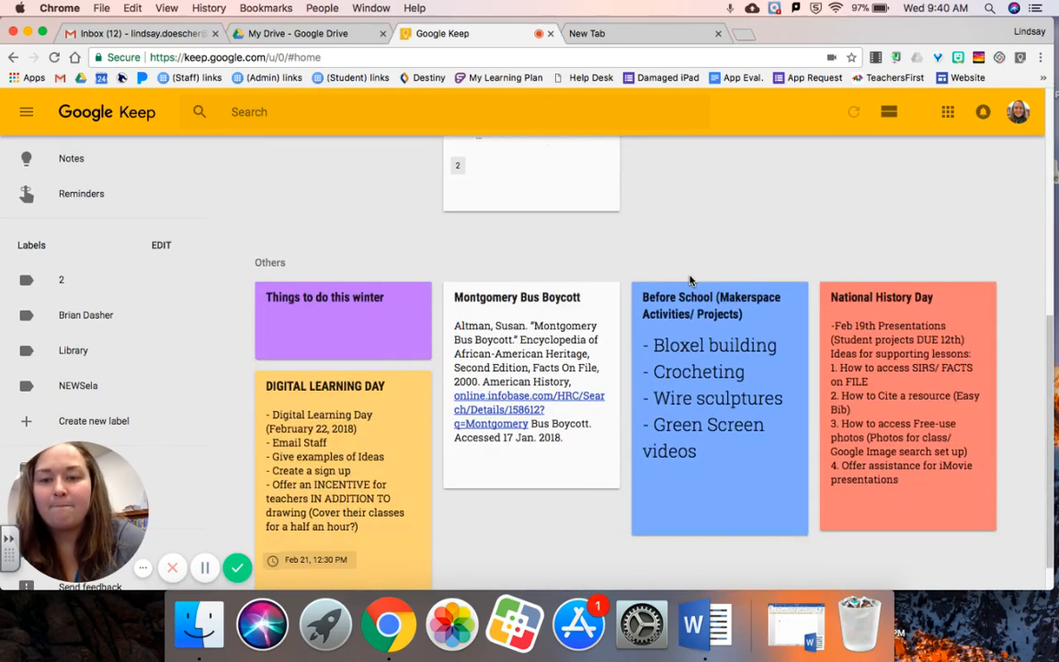
click(379, 340)
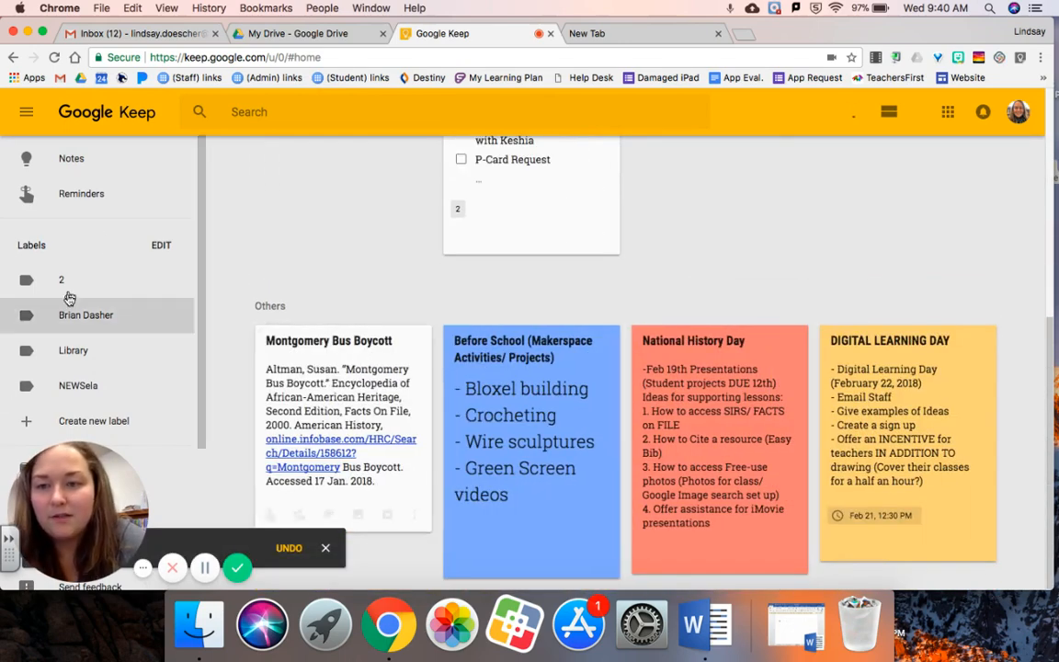
- Restore the "Things to do this winter" note from the archive again and return to the main notes
scroll(79, 248, down, 2)
scroll(81, 260, down, 2)
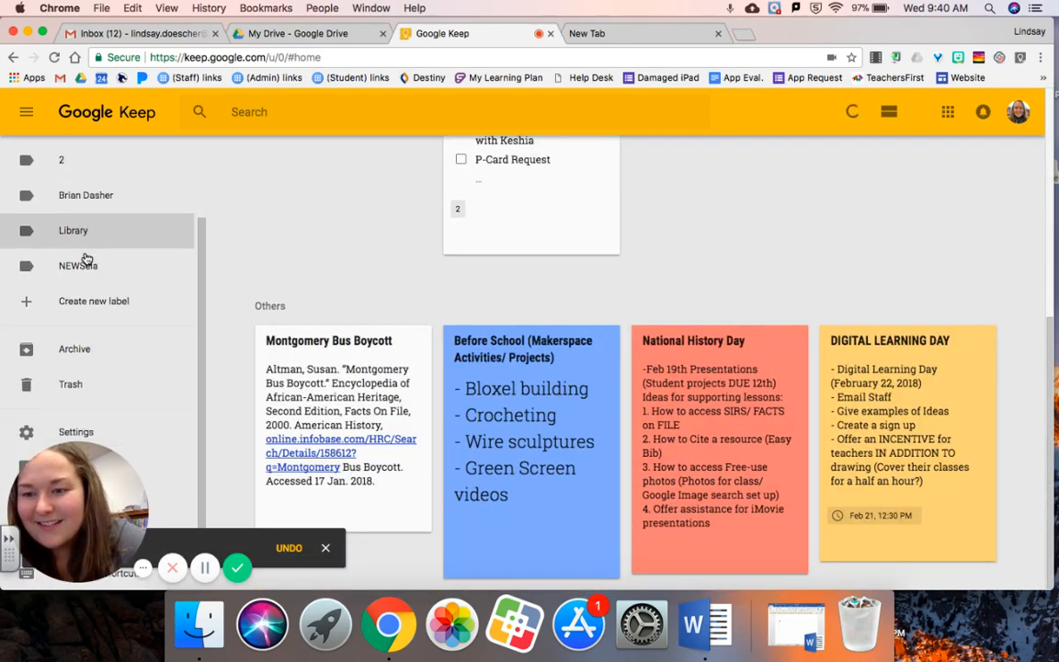
click(74, 323)
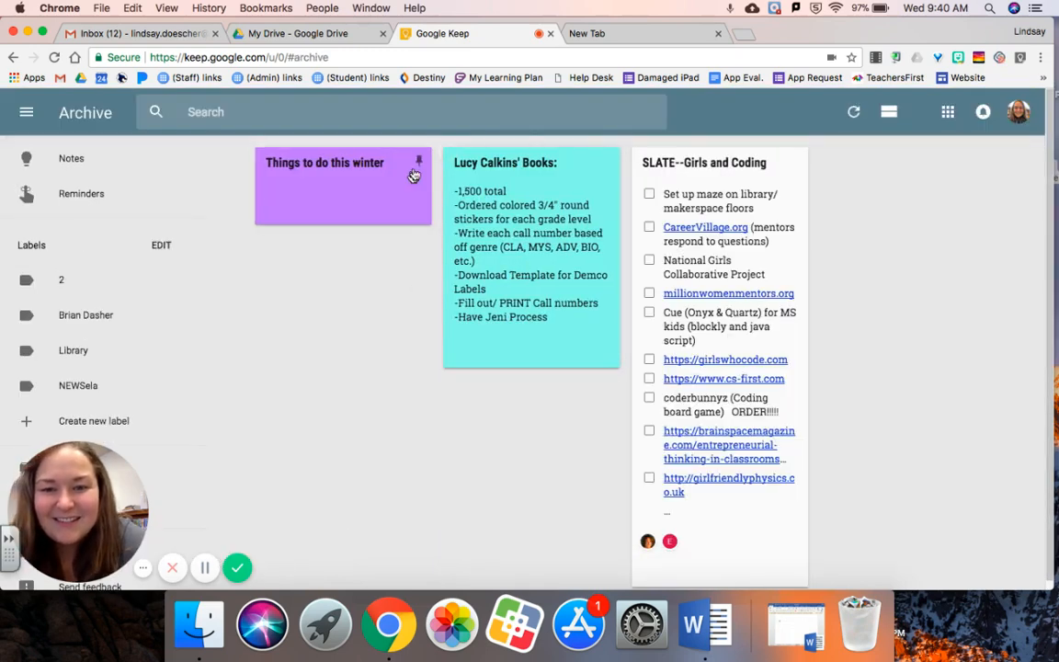
click(387, 211)
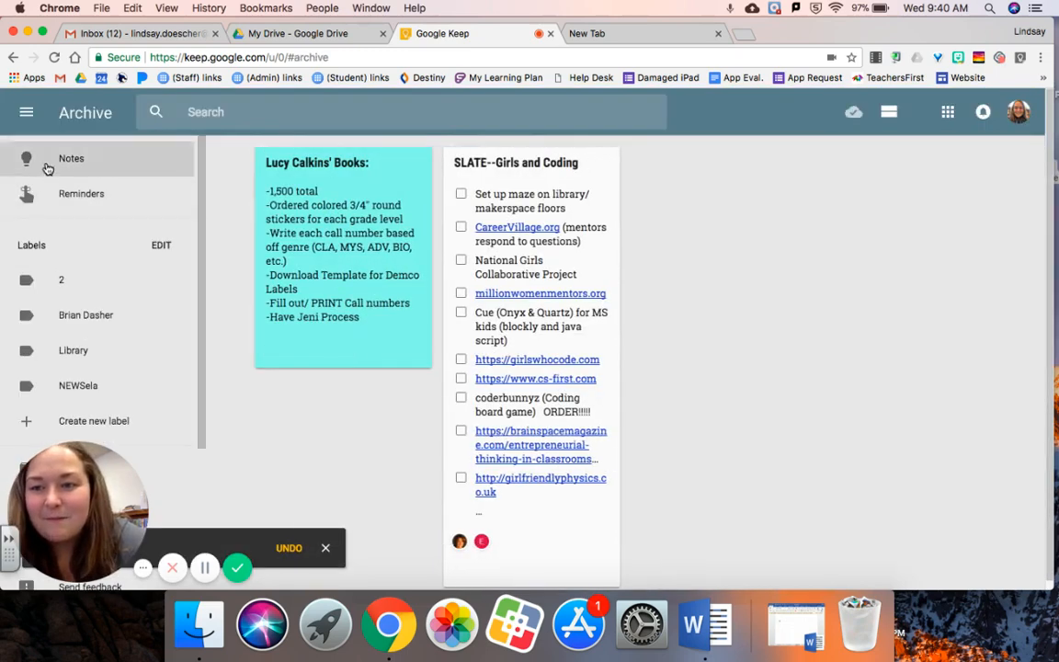
click(50, 166)
- Open the "Things to do this winter" note and create and apply a new label named Winter
scroll(445, 338, down, 5)
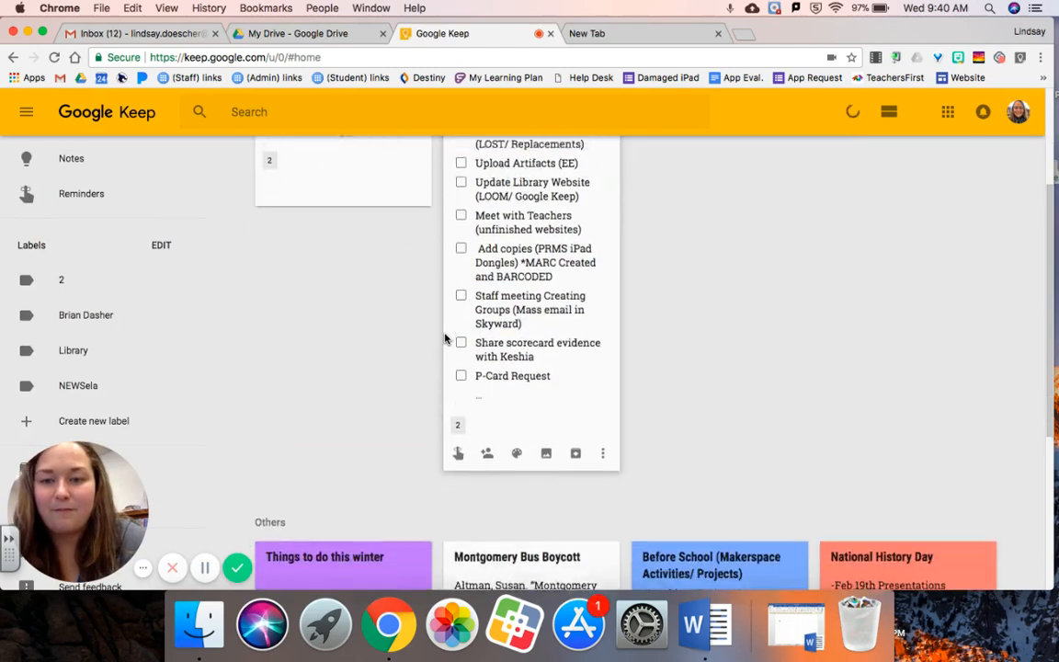
click(349, 347)
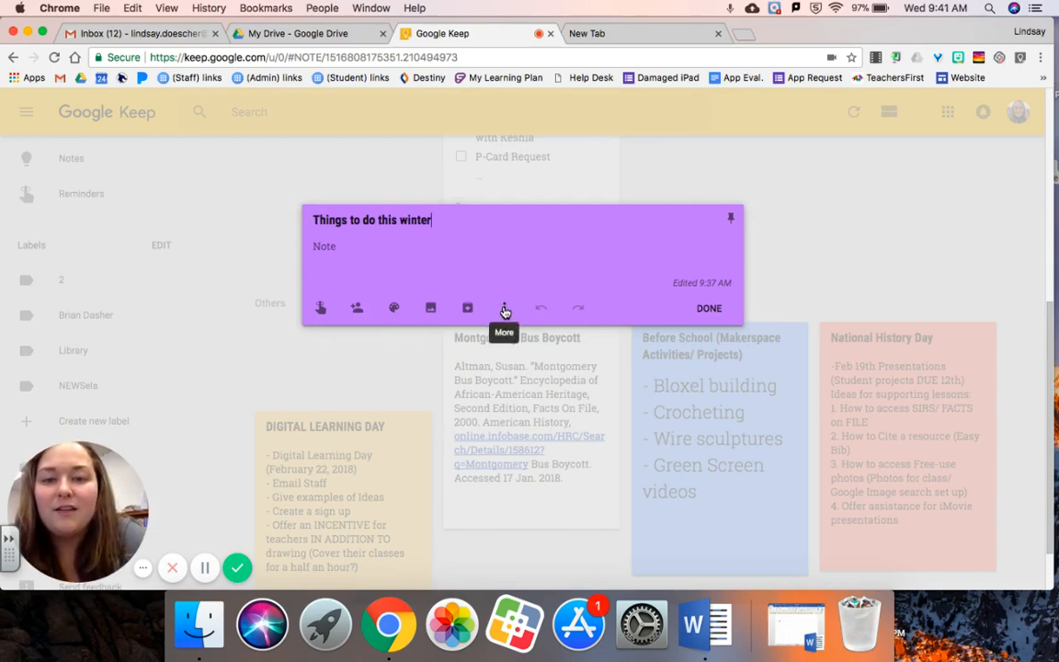
click(503, 312)
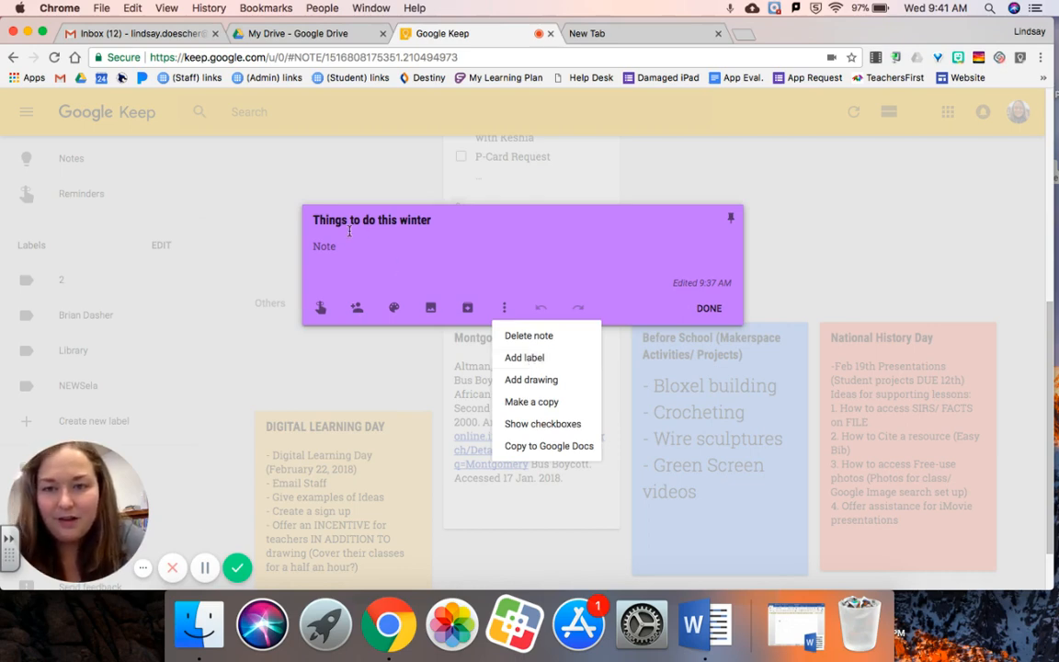
click(539, 364)
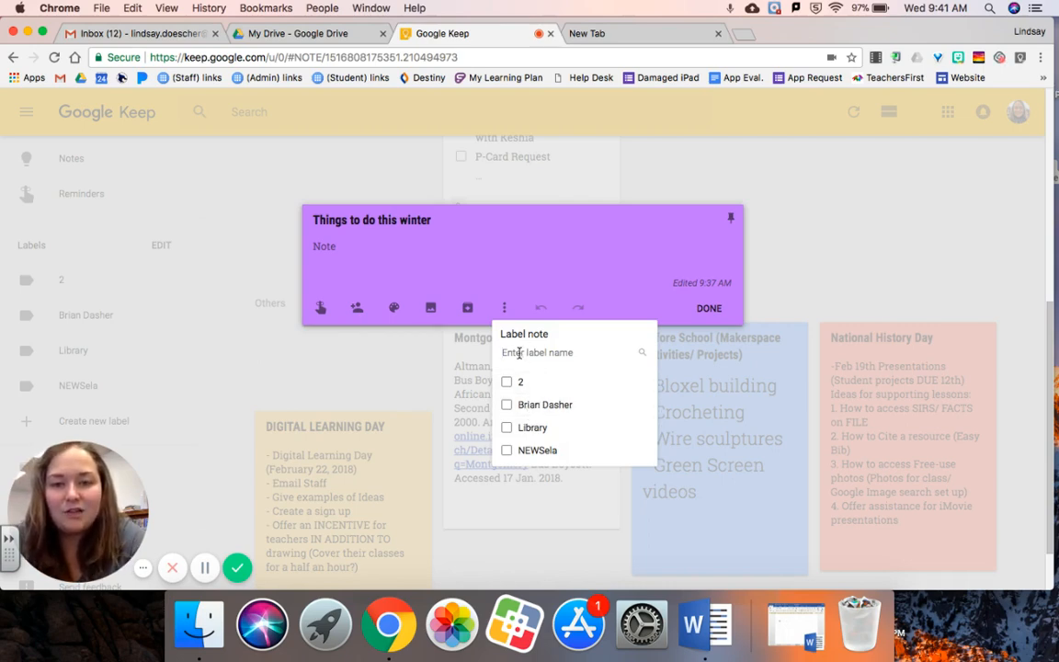
text(Winter)
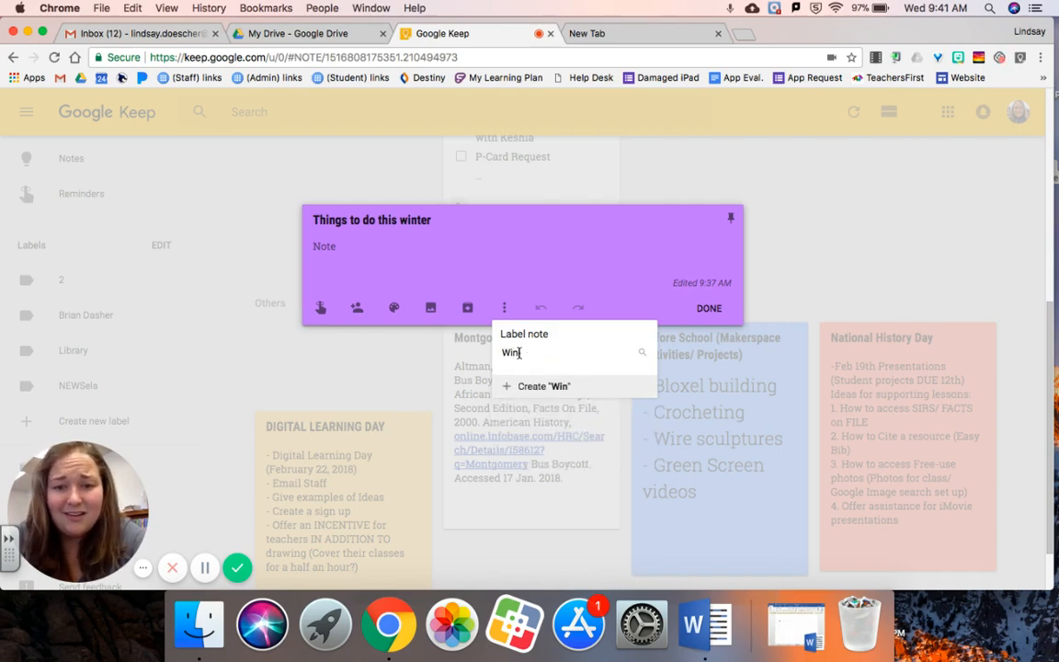
click(541, 387)
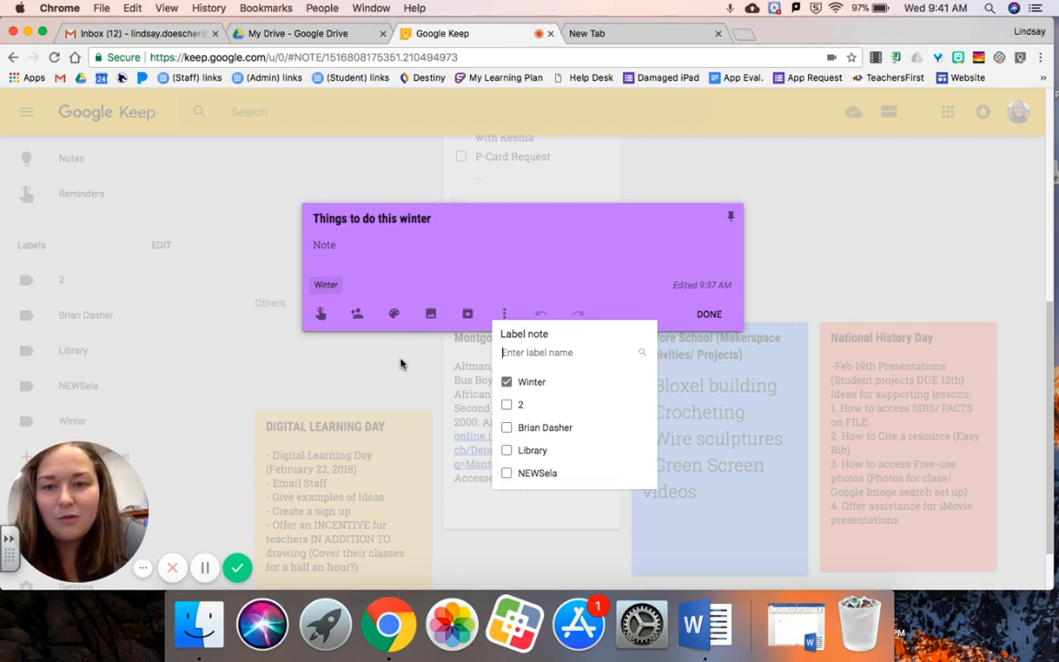
- Fill the note's body with three dashed lines: "snowshoe", "Read 3 Novels" and "attend a movie"
click(338, 235)
text(- sno)
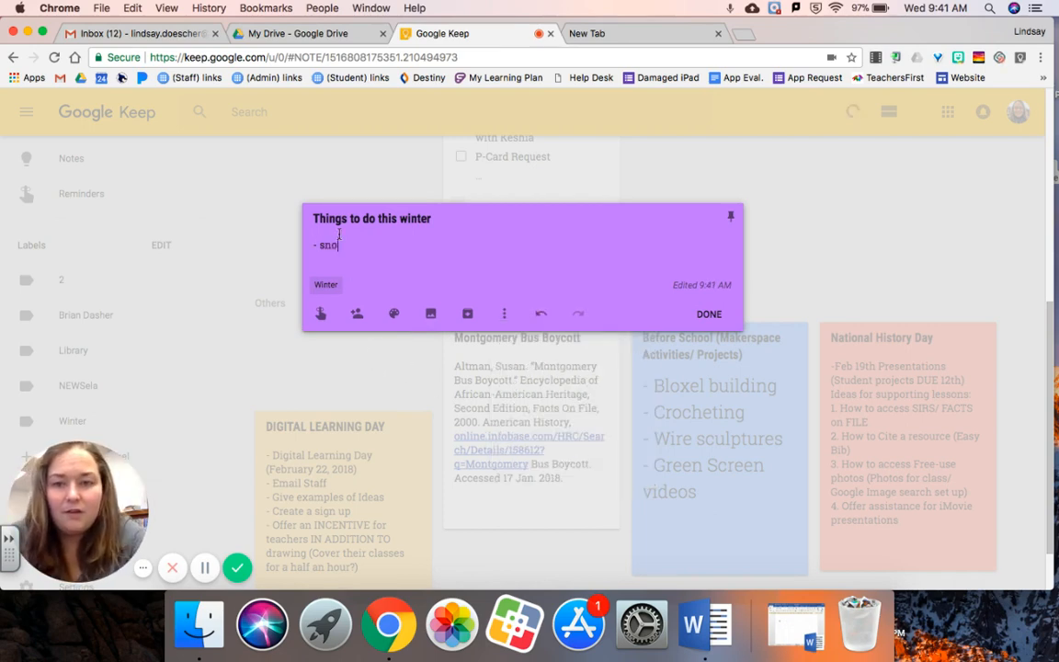
text(wshoe)
key(Return)
text(- )
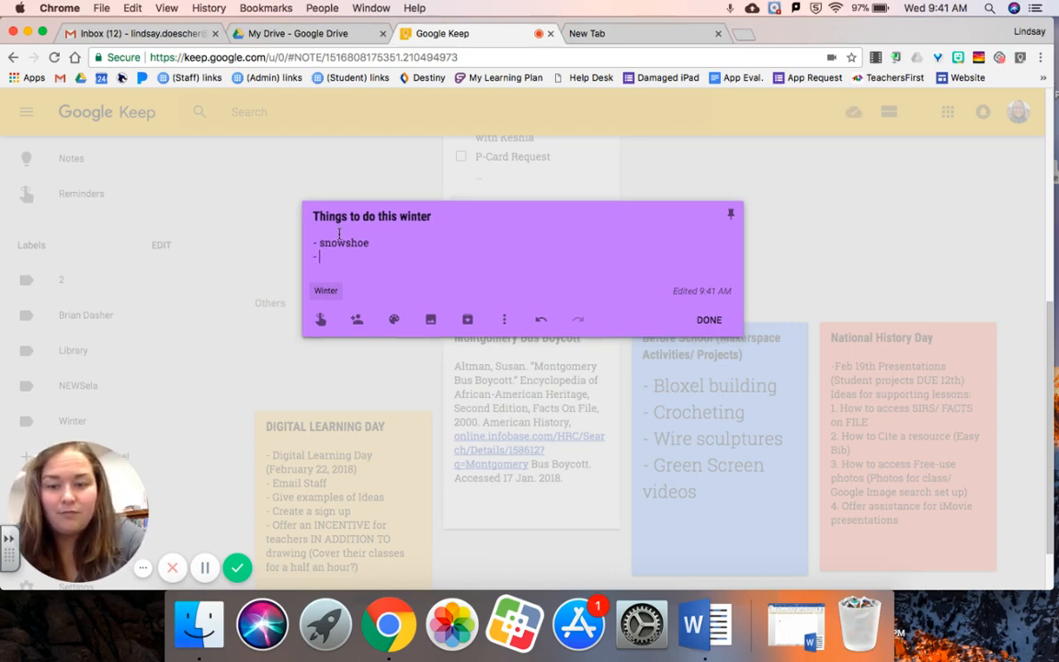
text(Read 3)
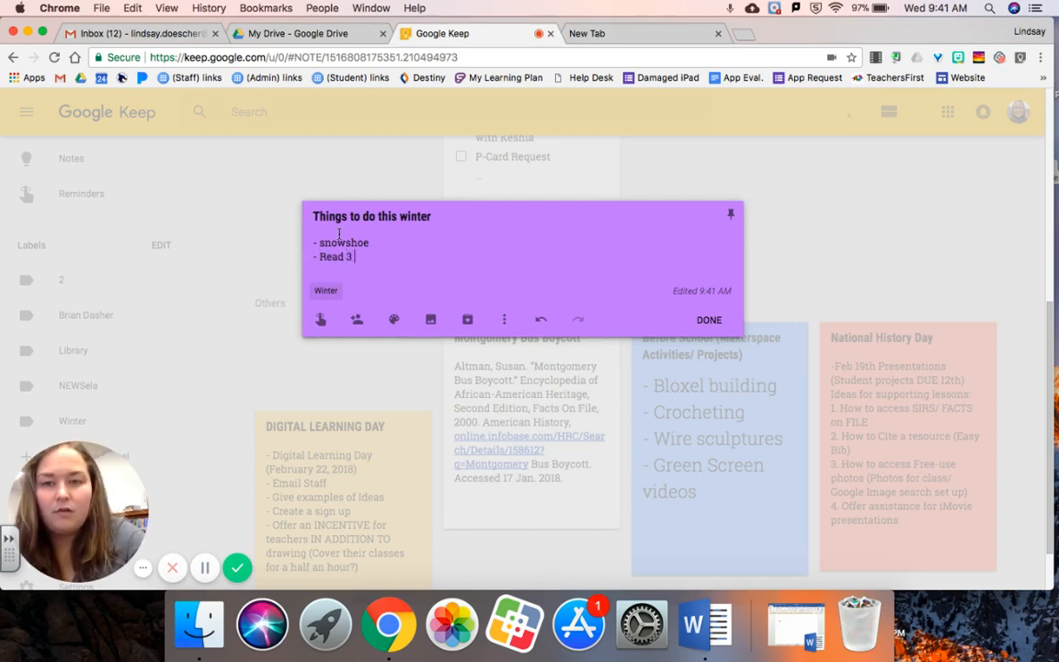
text( Novels)
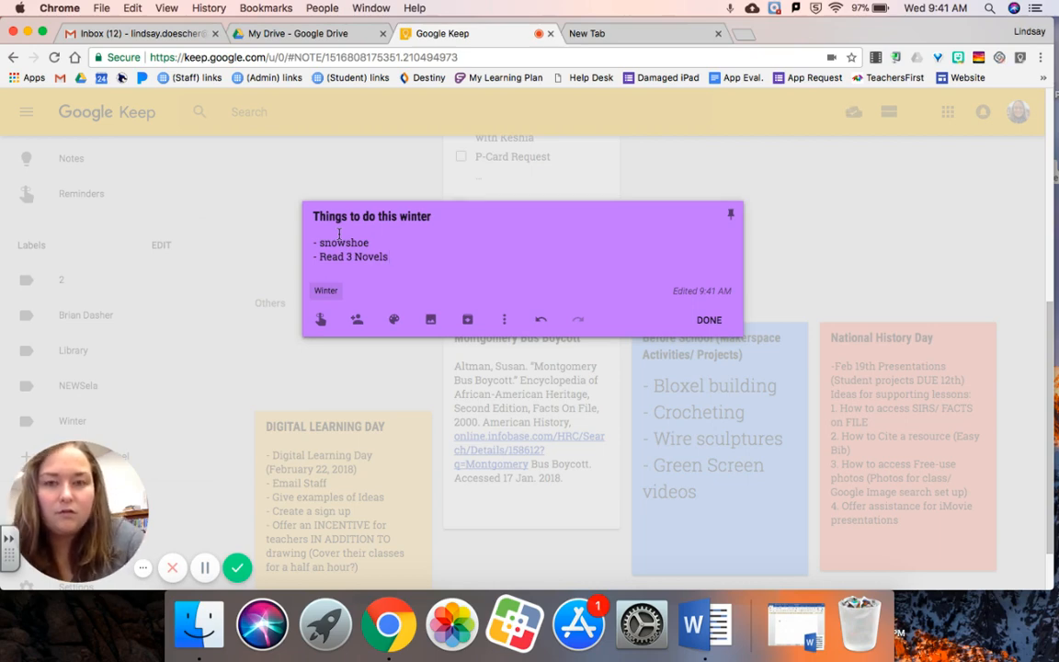
key(Return)
text(- )
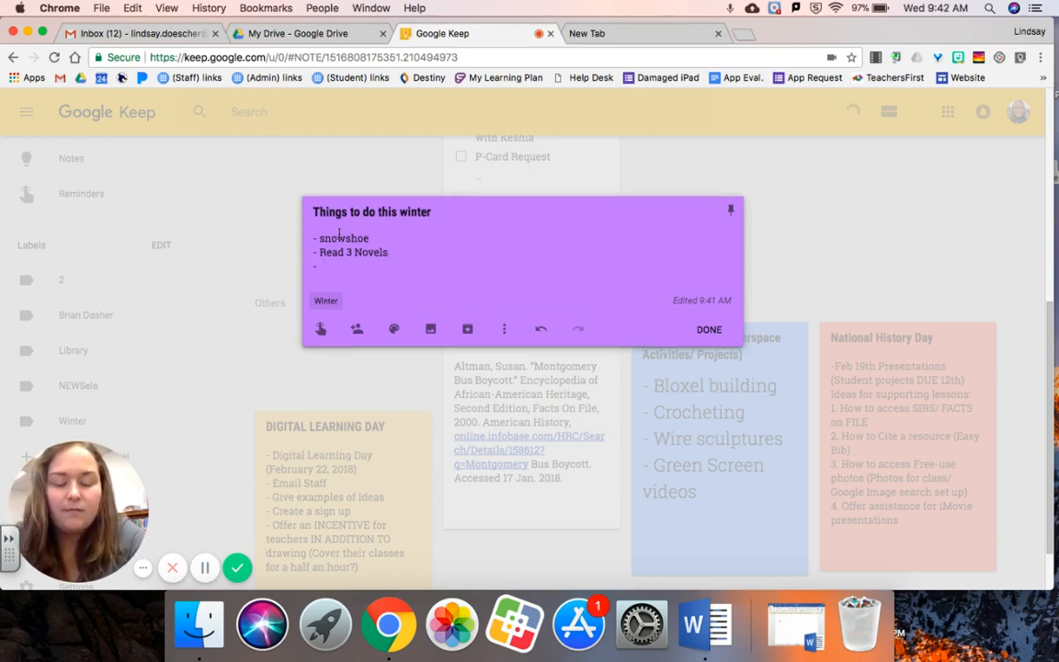
text(attend)
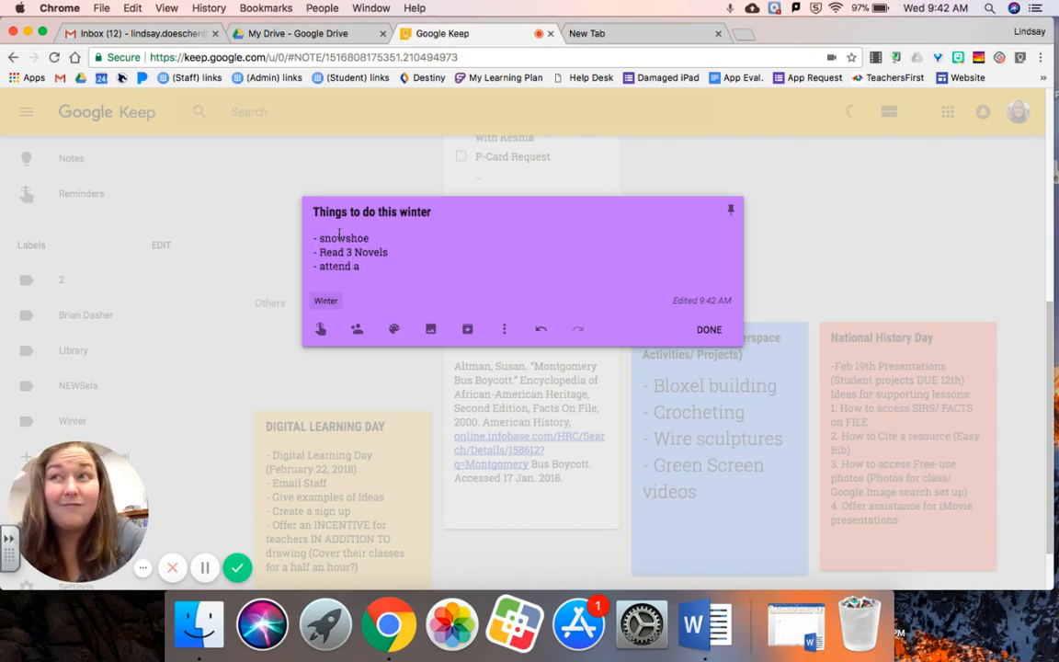
text( a)
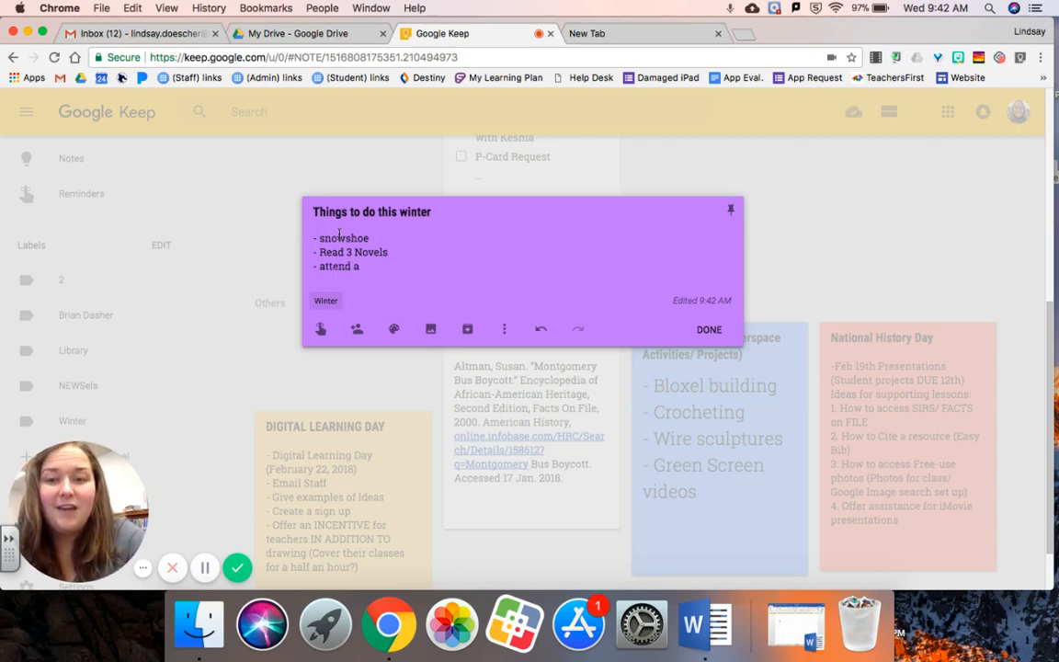
text( movie)
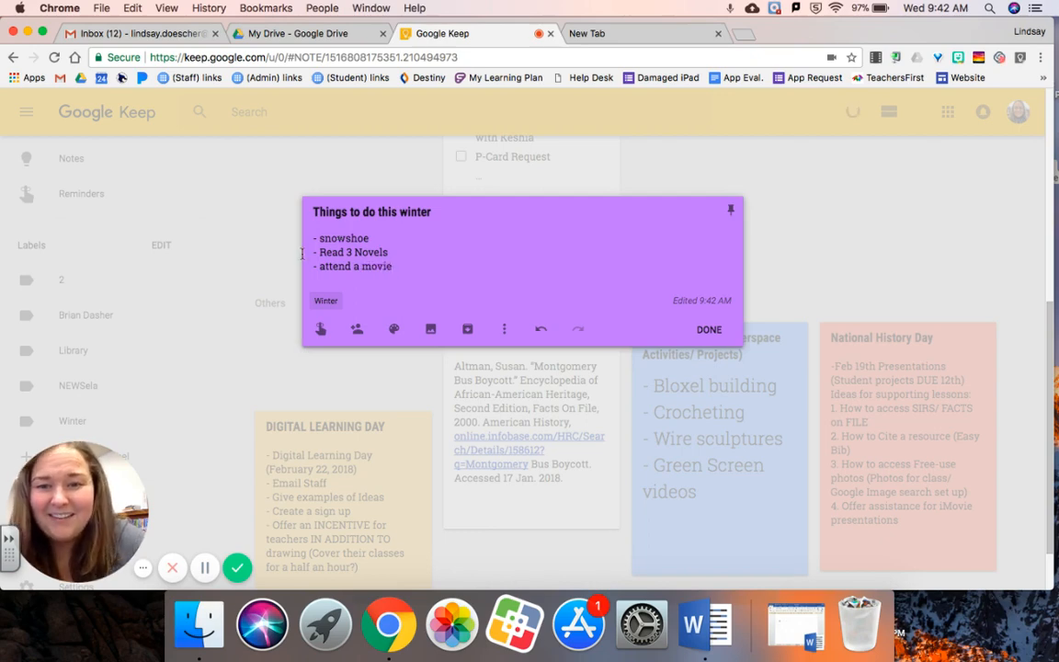
- Capitalize "Attend" and "Snowshoe" in the note's list, check the note's additional options, and close the note
click(325, 266)
key(BackSpace)
text(A)
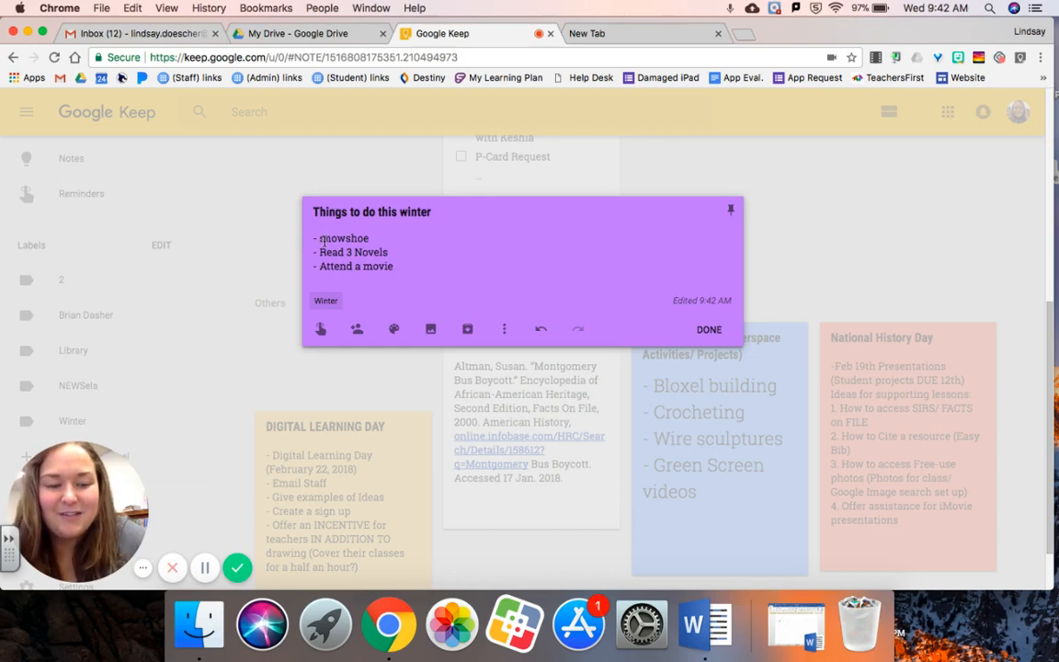
click(324, 241)
key(BackSpace)
text(S)
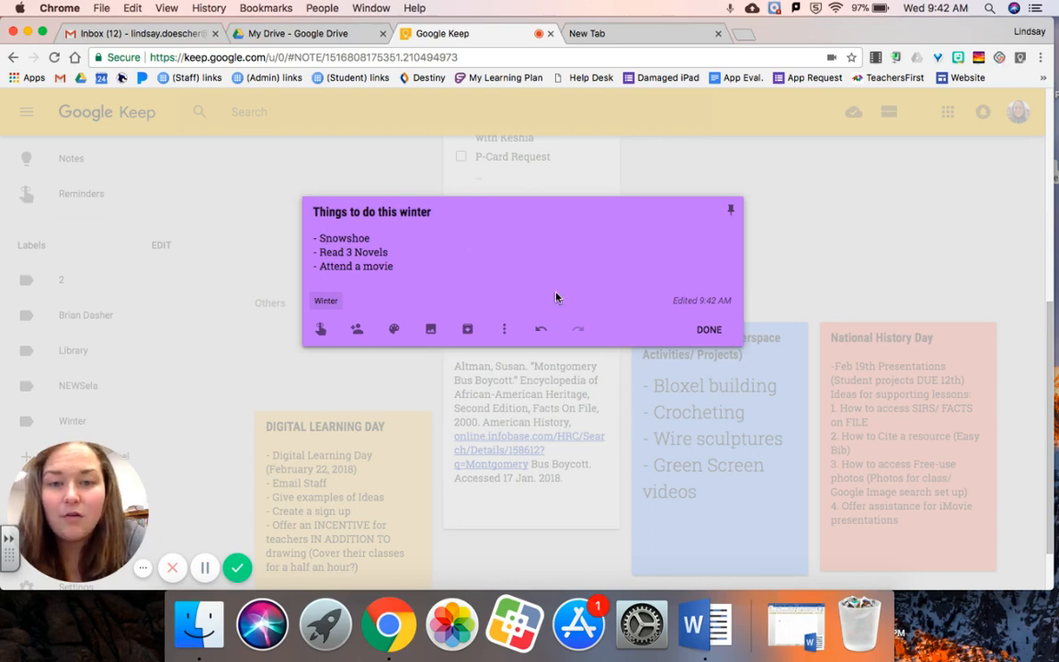
click(504, 331)
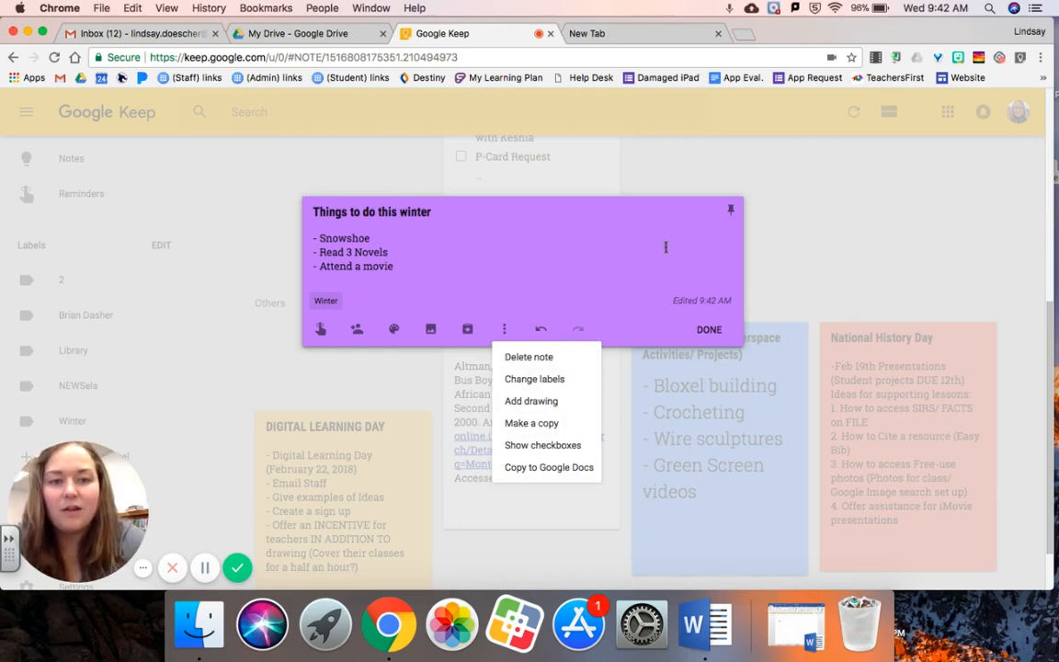
click(709, 331)
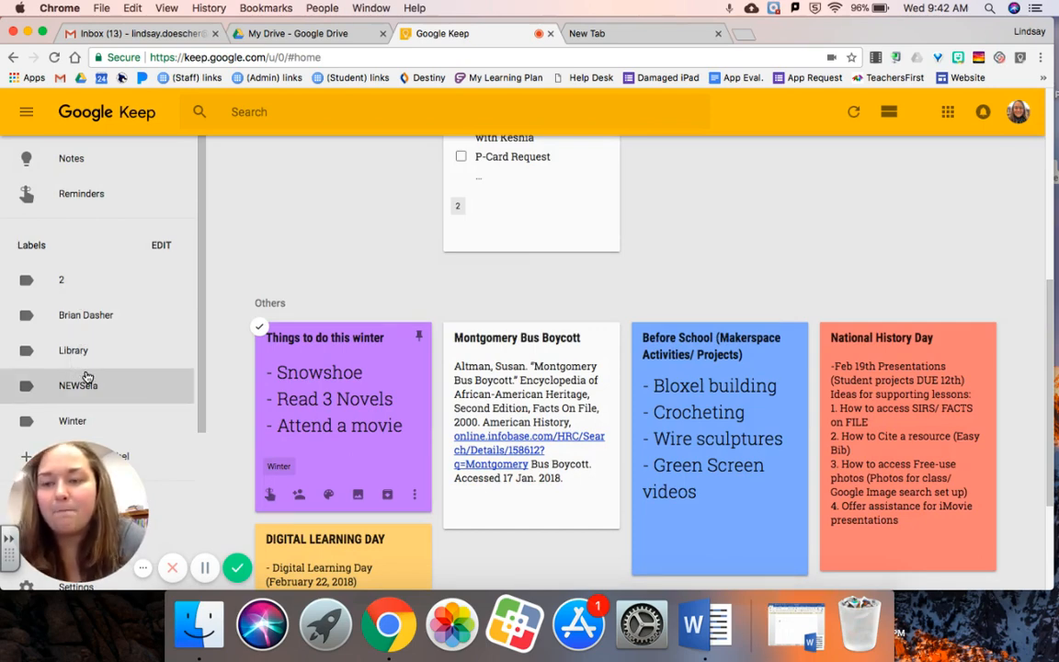
- View the notes filed under the Winter label and those under the Library label
click(73, 420)
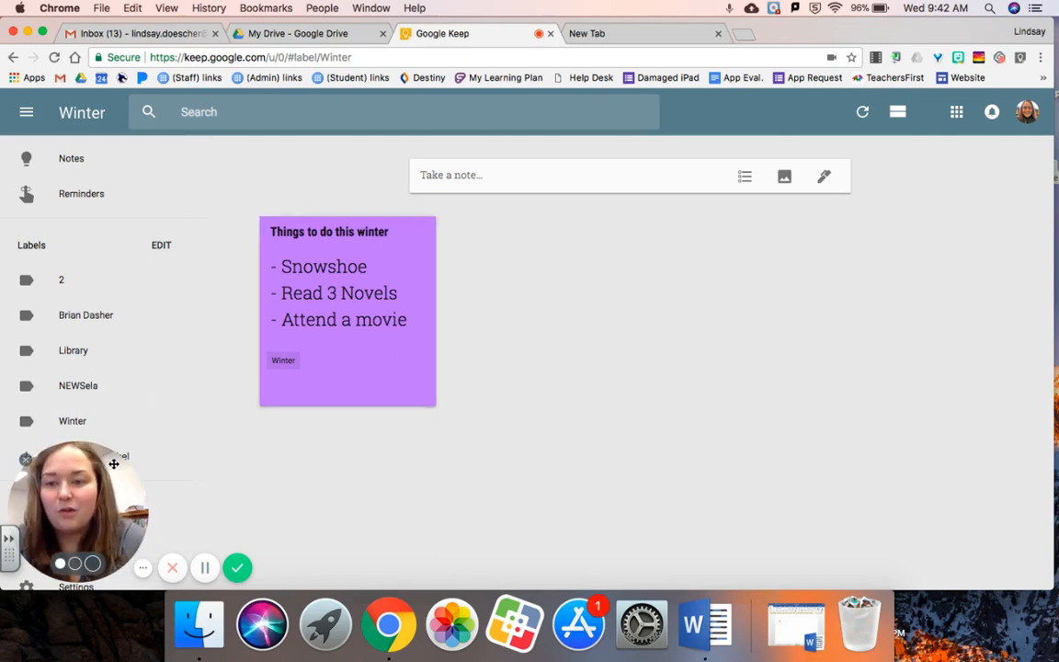
click(87, 356)
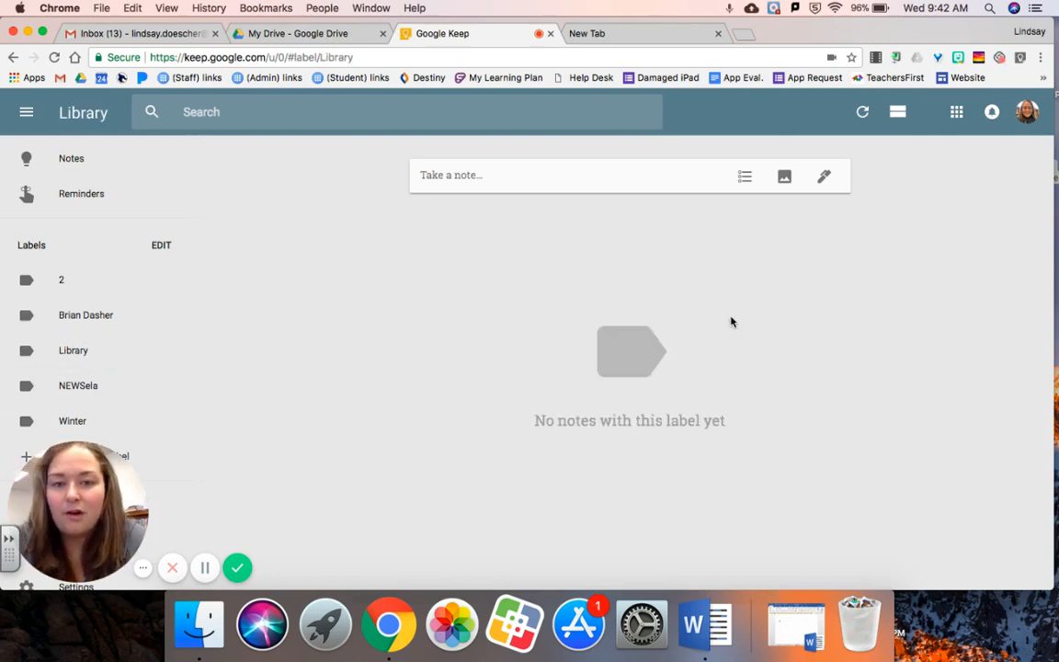
scroll(111, 331, down, 2)
scroll(104, 290, up, 2)
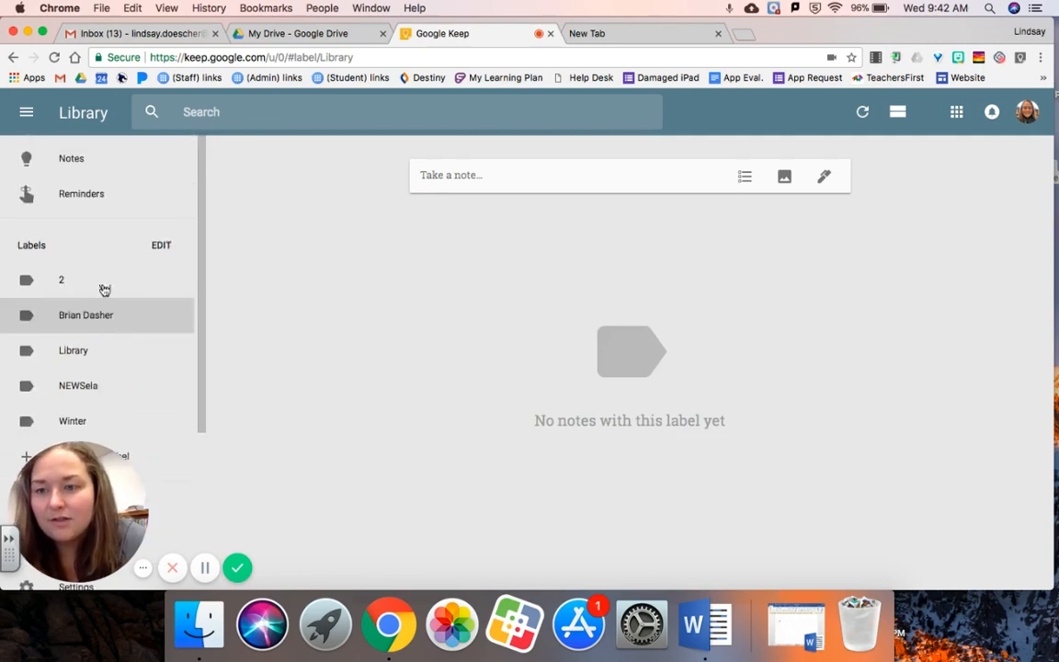
- Return to all notes and apply the Library label to the "LIBRARY To Do's" note
click(95, 162)
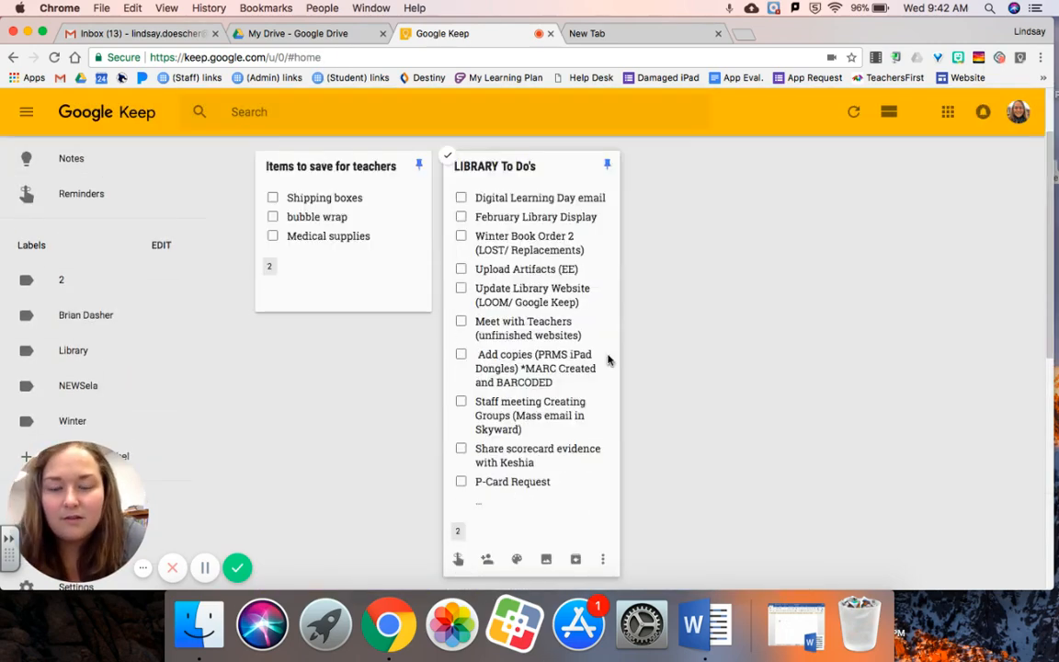
scroll(608, 359, down, 3)
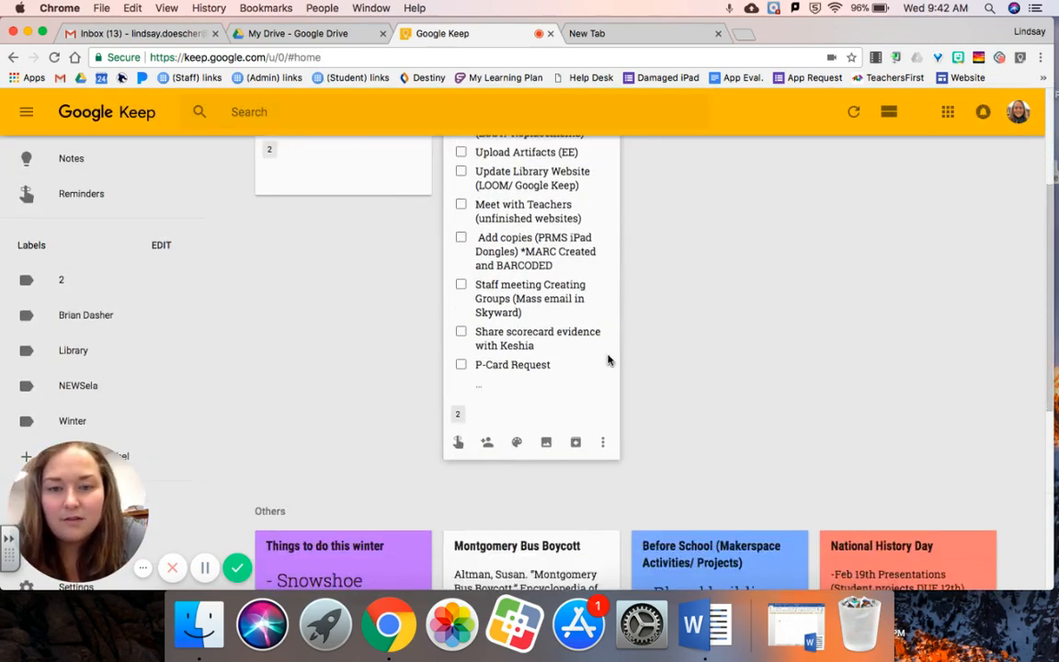
click(602, 442)
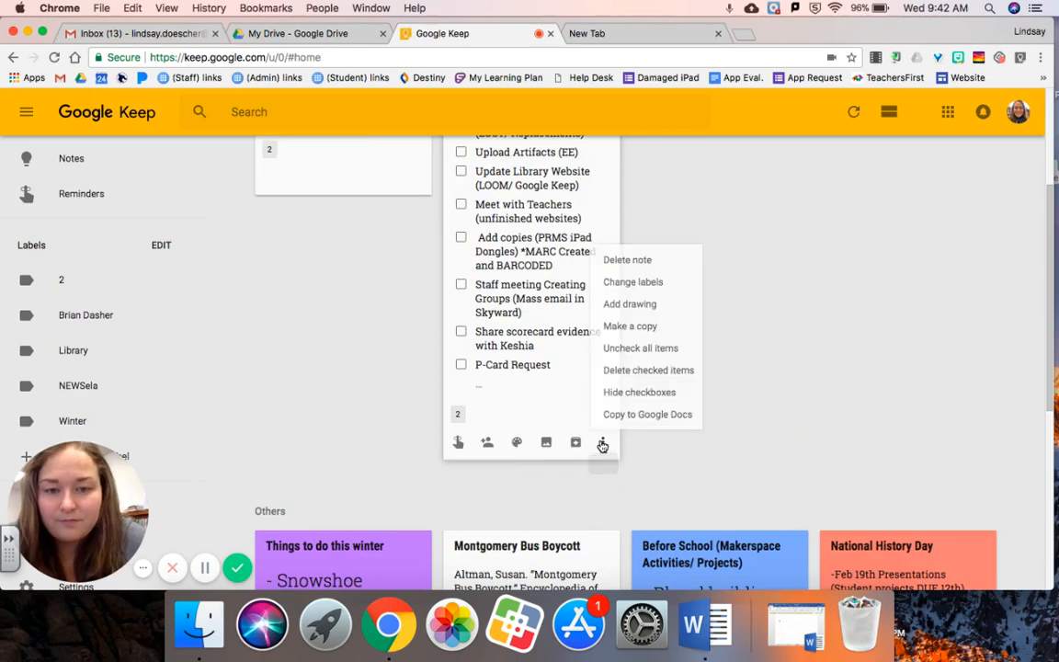
click(645, 282)
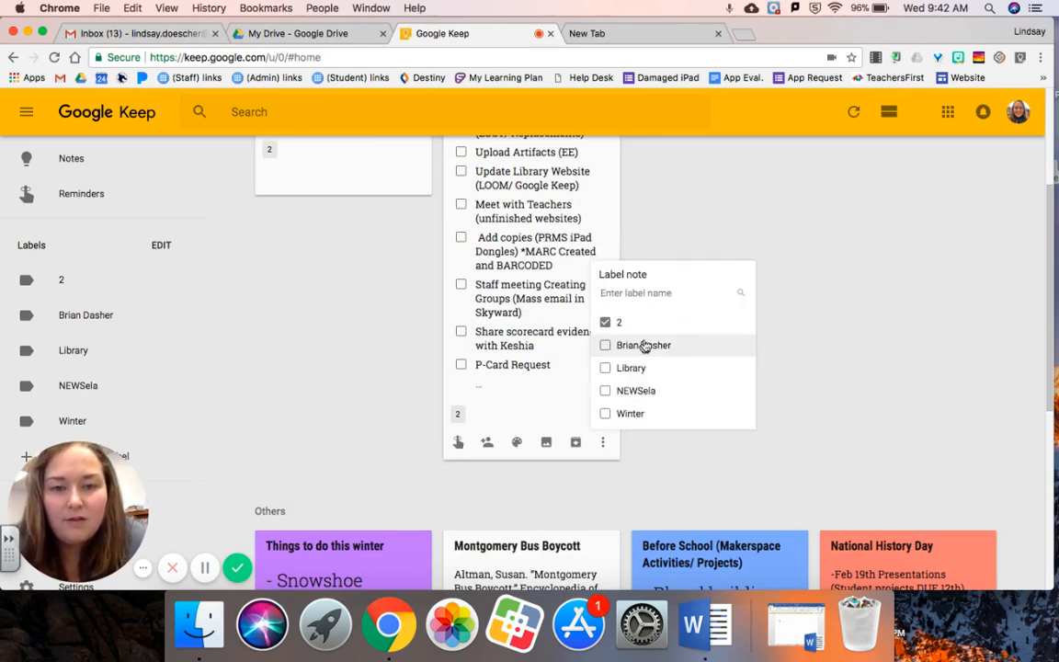
click(606, 368)
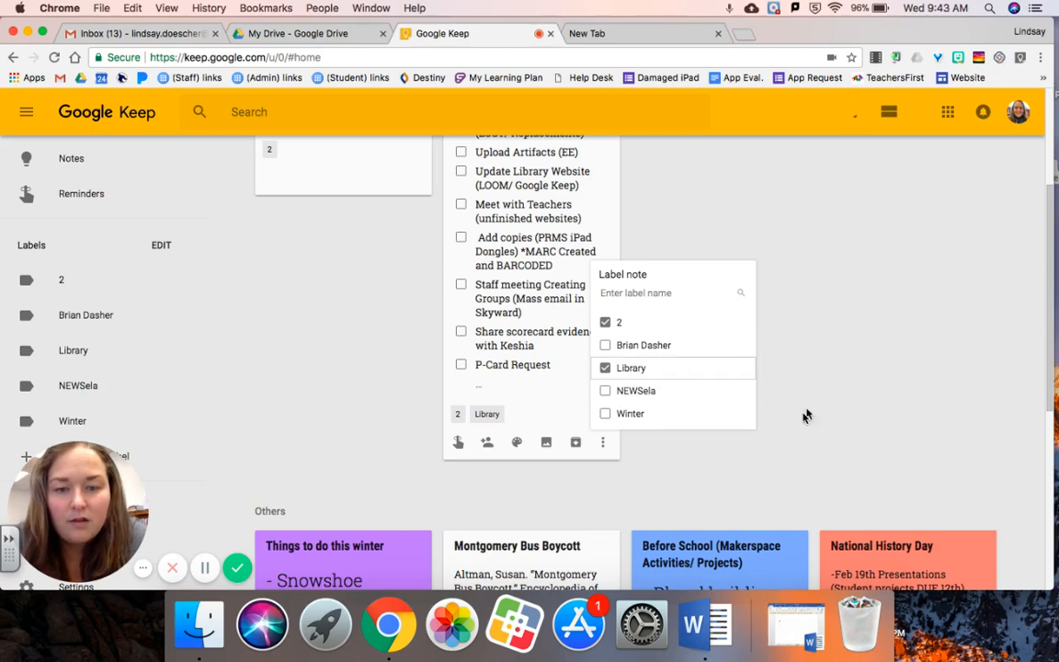
click(794, 329)
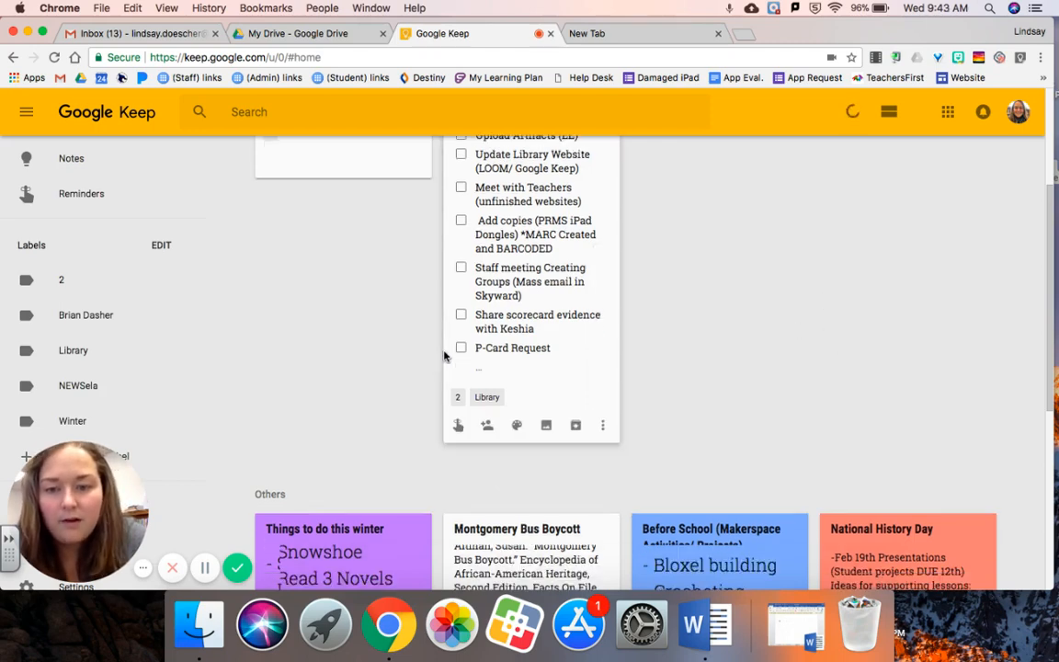
- Apply the Library label to the "Before School (Makerspace Activities/ Projects)" note
scroll(444, 355, down, 8)
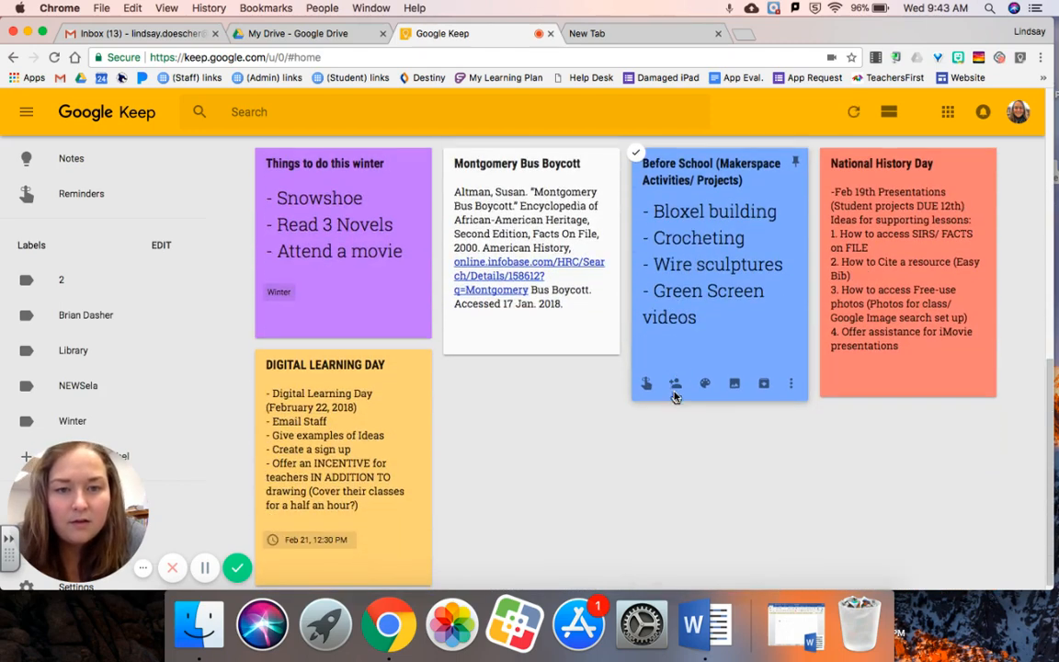
click(791, 384)
click(808, 434)
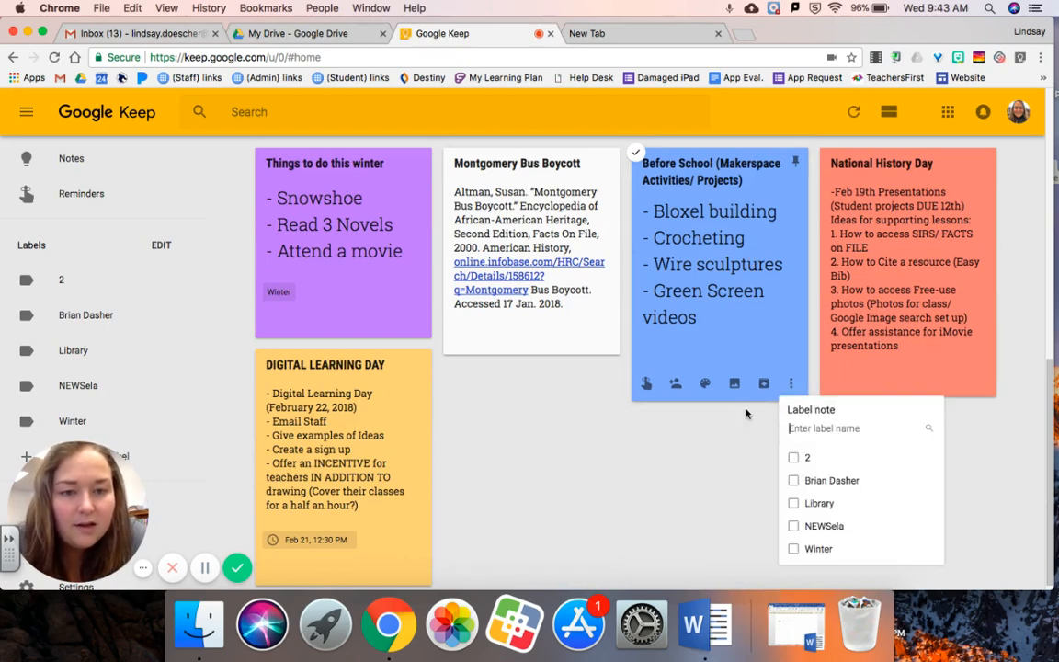
click(794, 503)
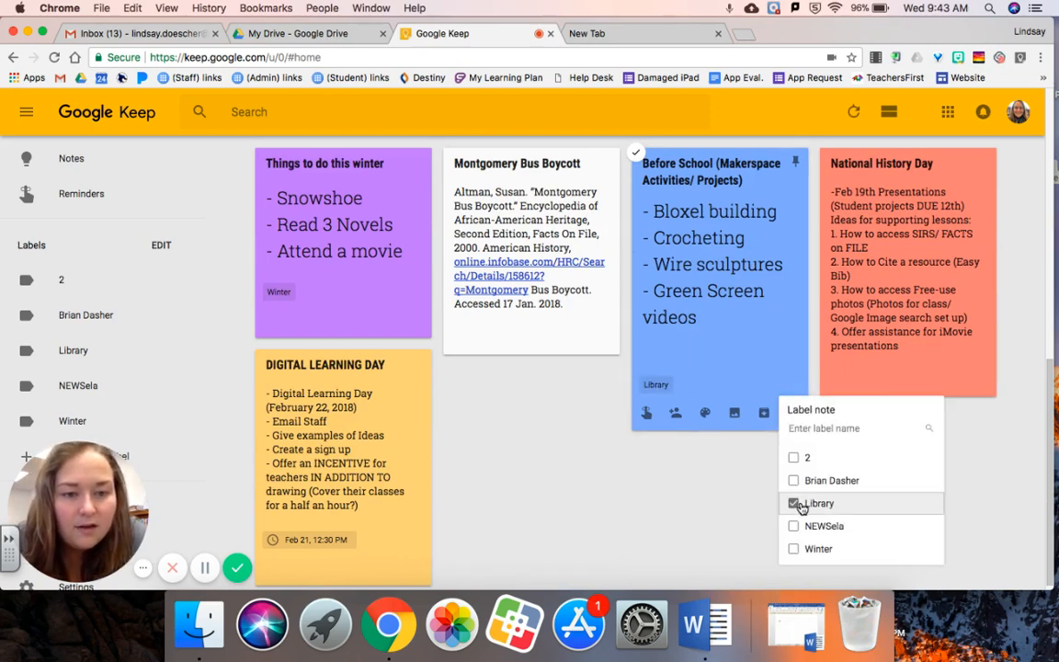
click(951, 351)
- Open the "National History Day" note, apply the Library label to it, and close the note
click(956, 358)
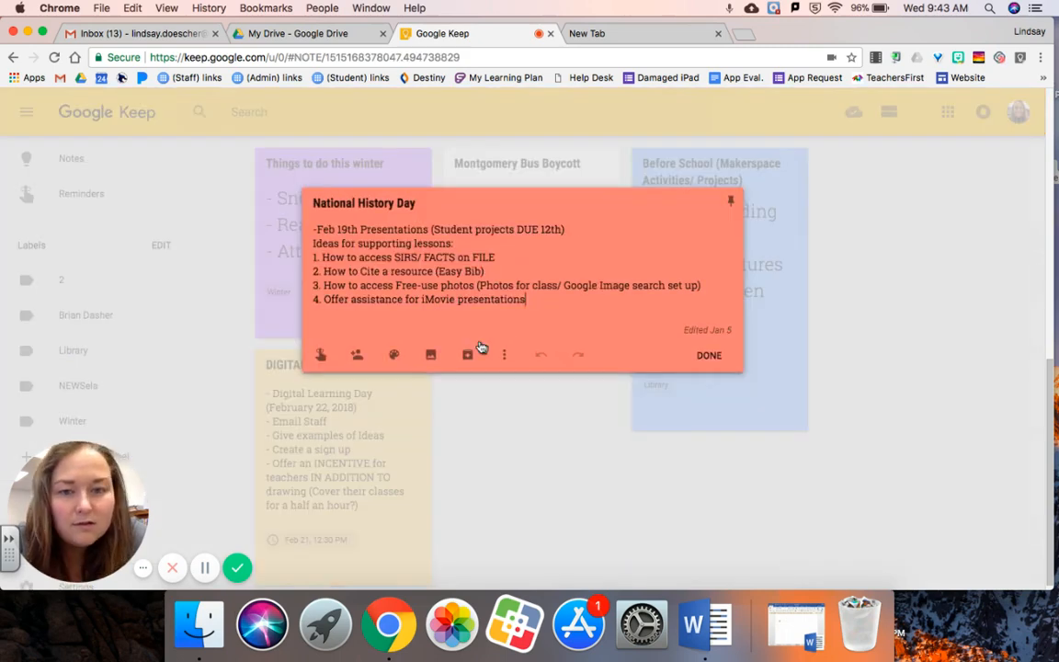
click(503, 354)
click(542, 407)
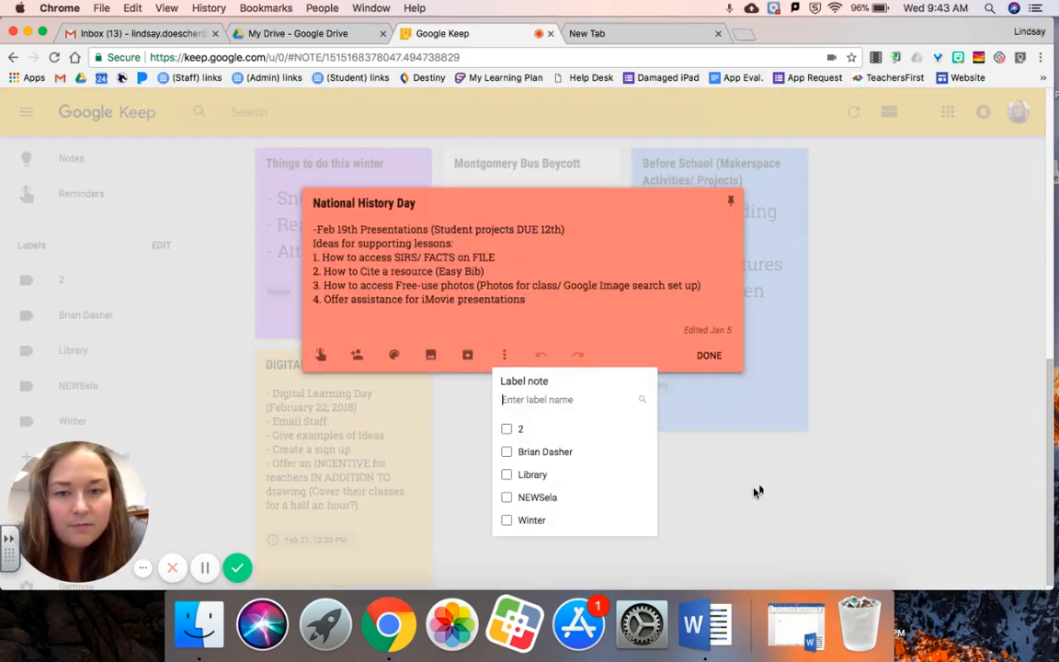
click(507, 475)
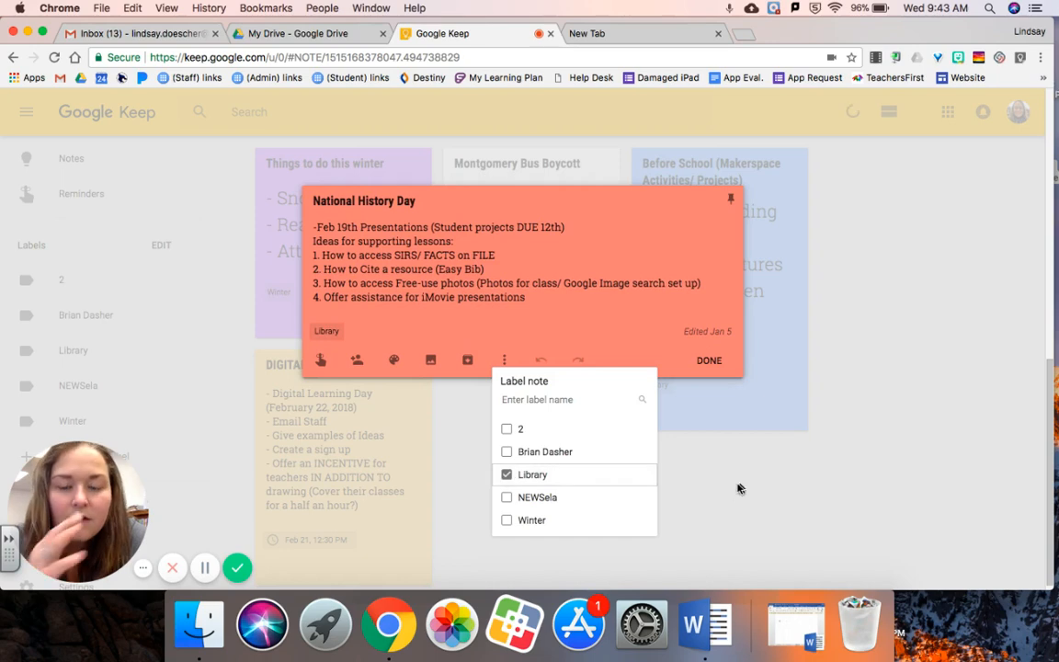
click(707, 362)
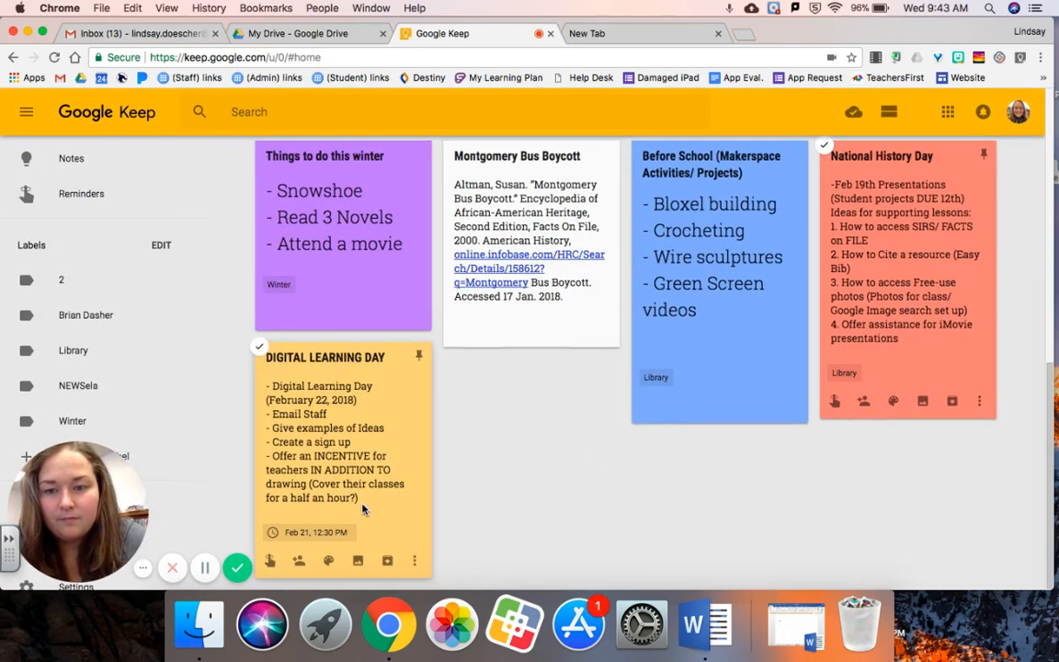
- Apply the Library label to the "DIGITAL LEARNING DAY" note
click(415, 559)
click(455, 445)
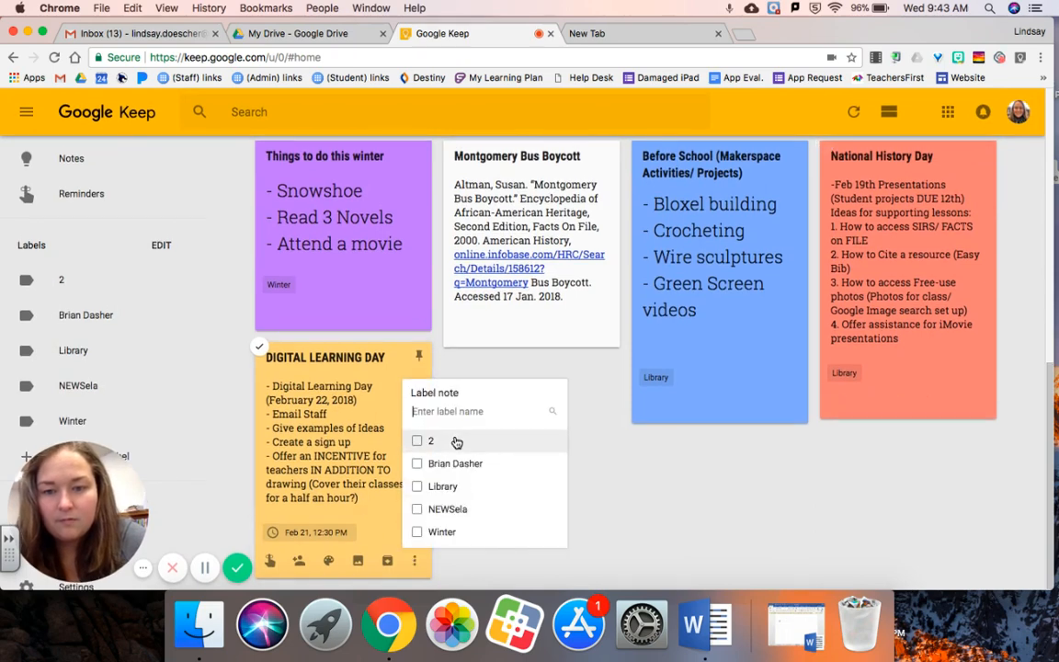
click(417, 486)
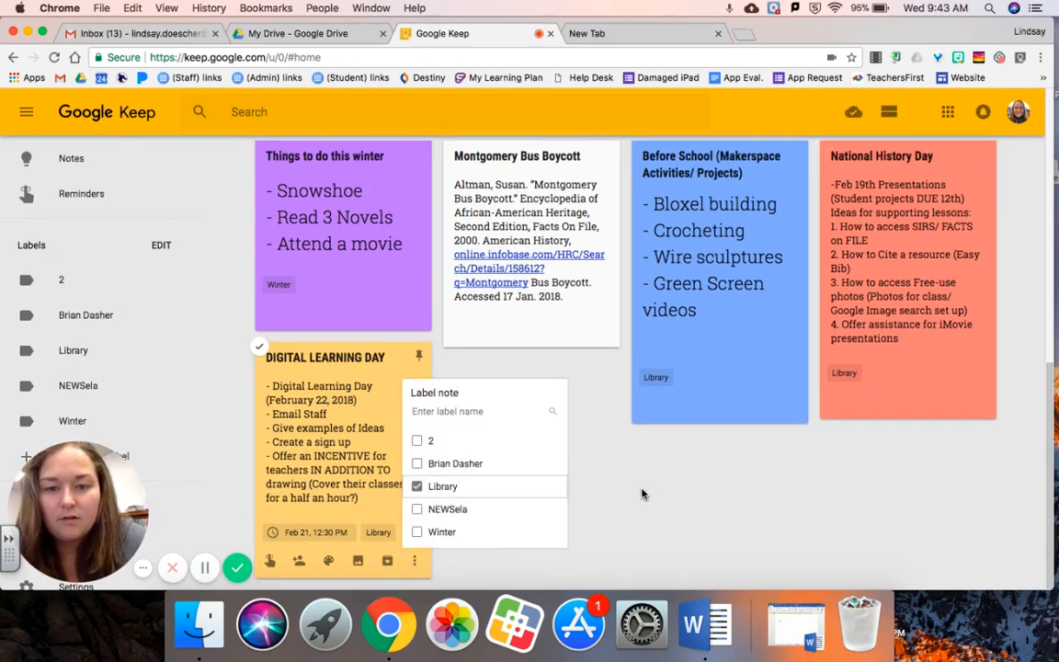
click(568, 432)
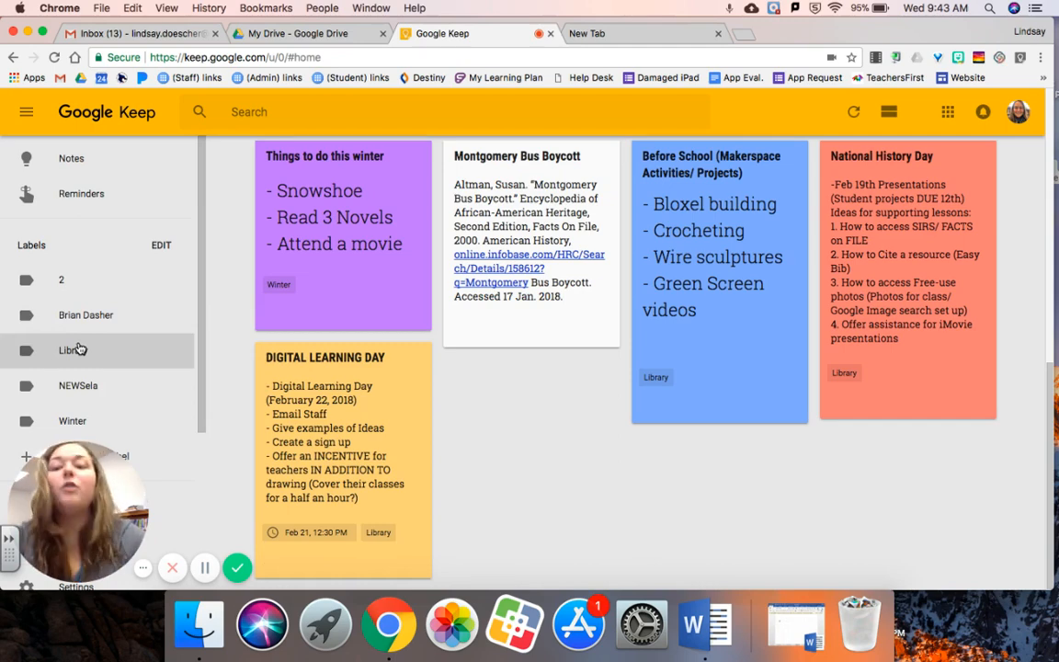
- Review the notes filtered by the Library label and by the Winter label, and return to all notes
click(79, 349)
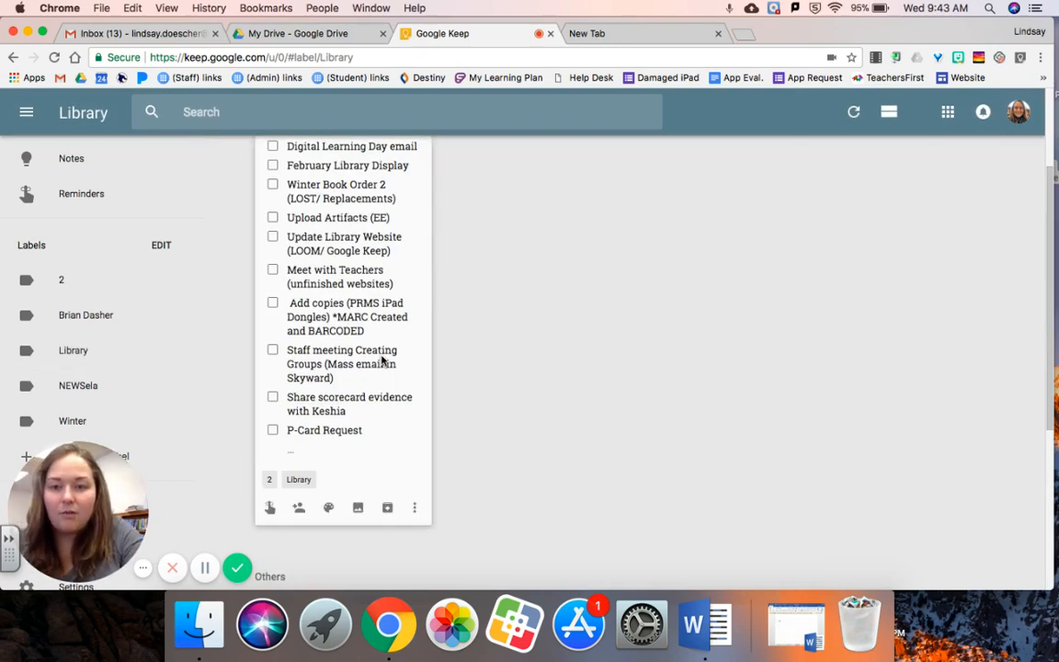
scroll(383, 360, down, 5)
scroll(383, 360, down, 1)
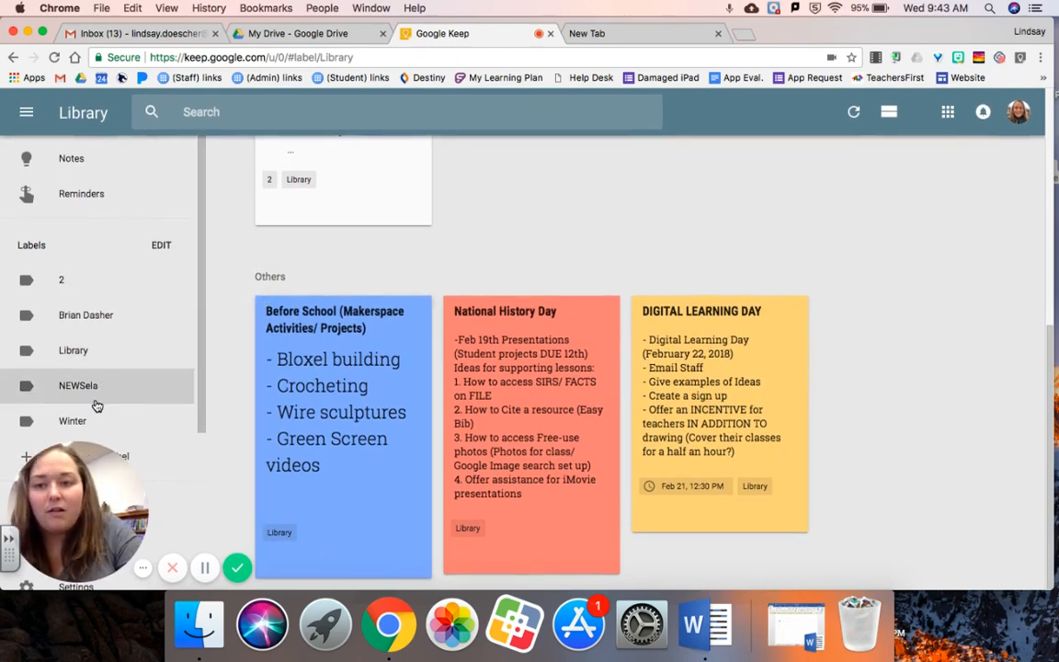
click(74, 420)
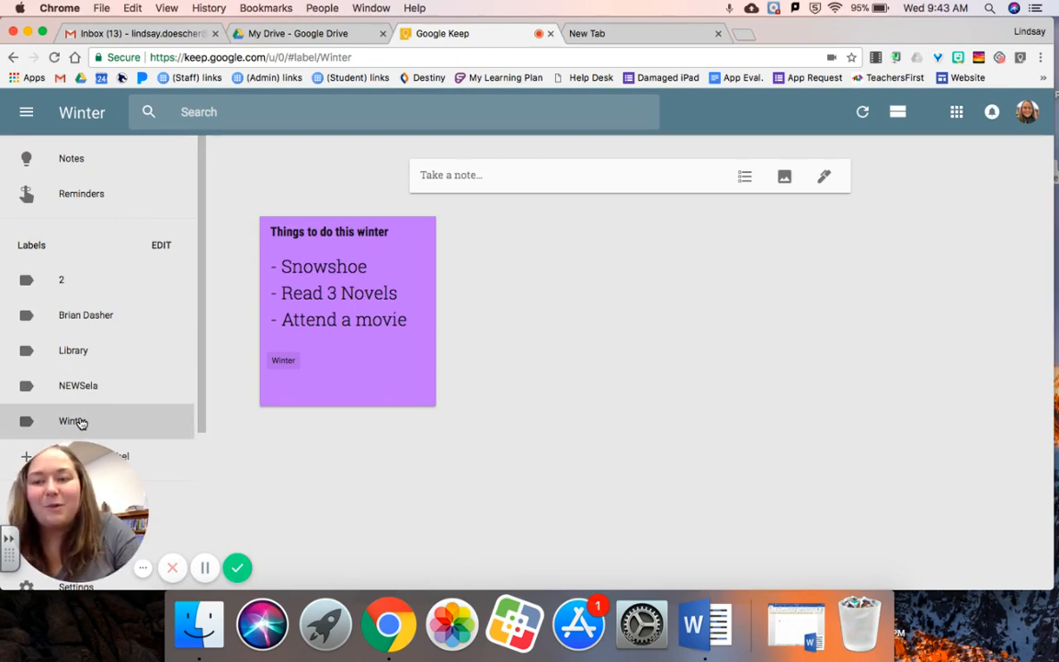
click(123, 166)
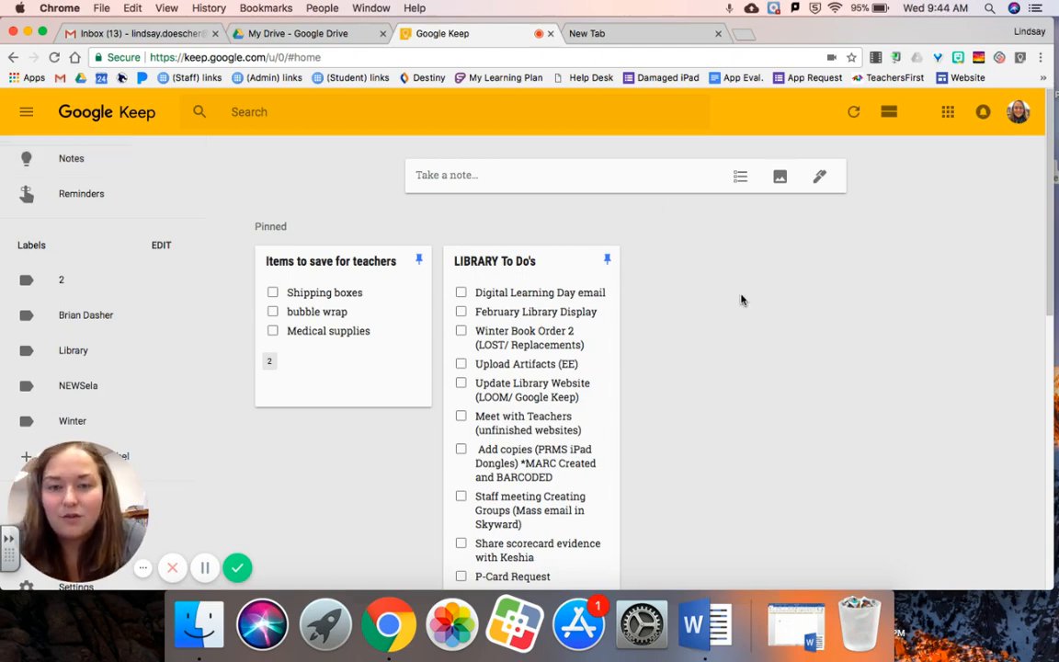
scroll(740, 300, down, 5)
scroll(740, 301, up, 5)
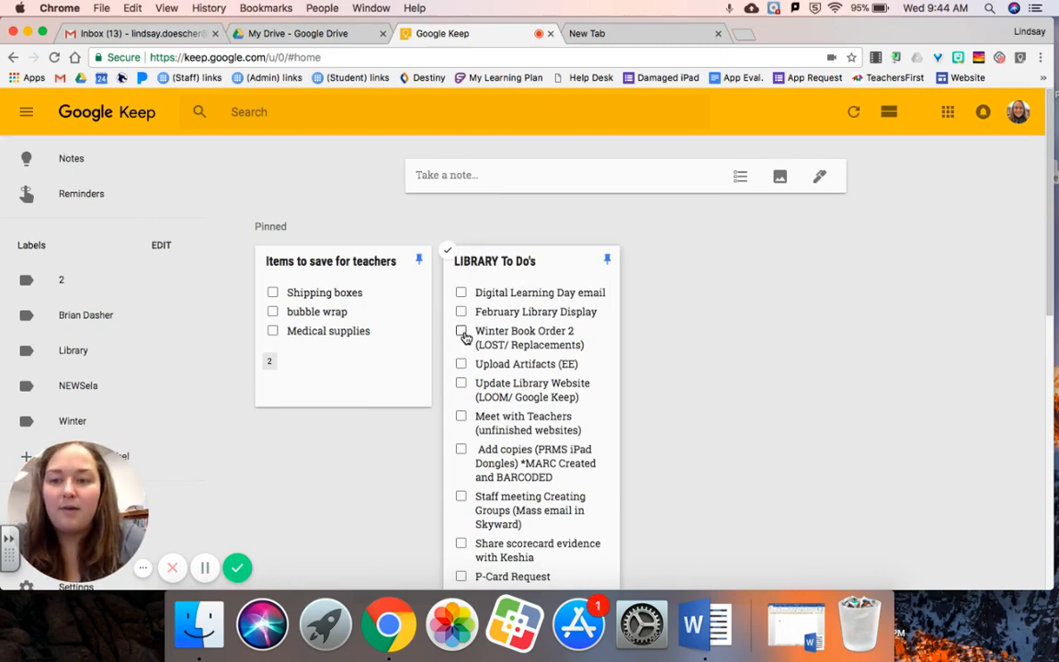
- Show the blank text note and blank checklist forms, closing each one without adding content
click(457, 176)
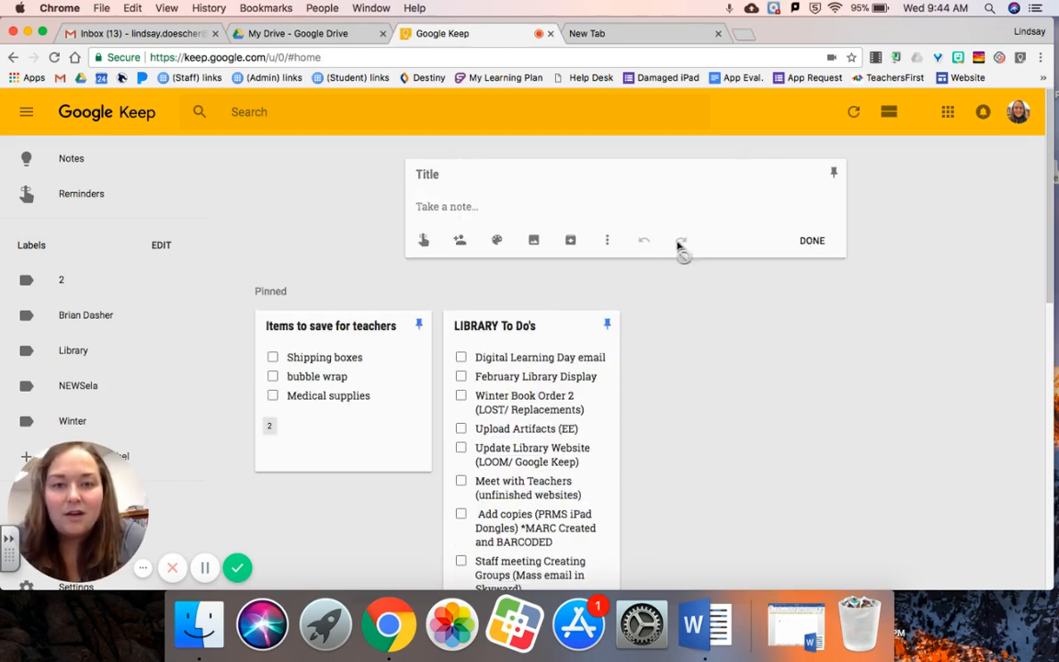
click(815, 240)
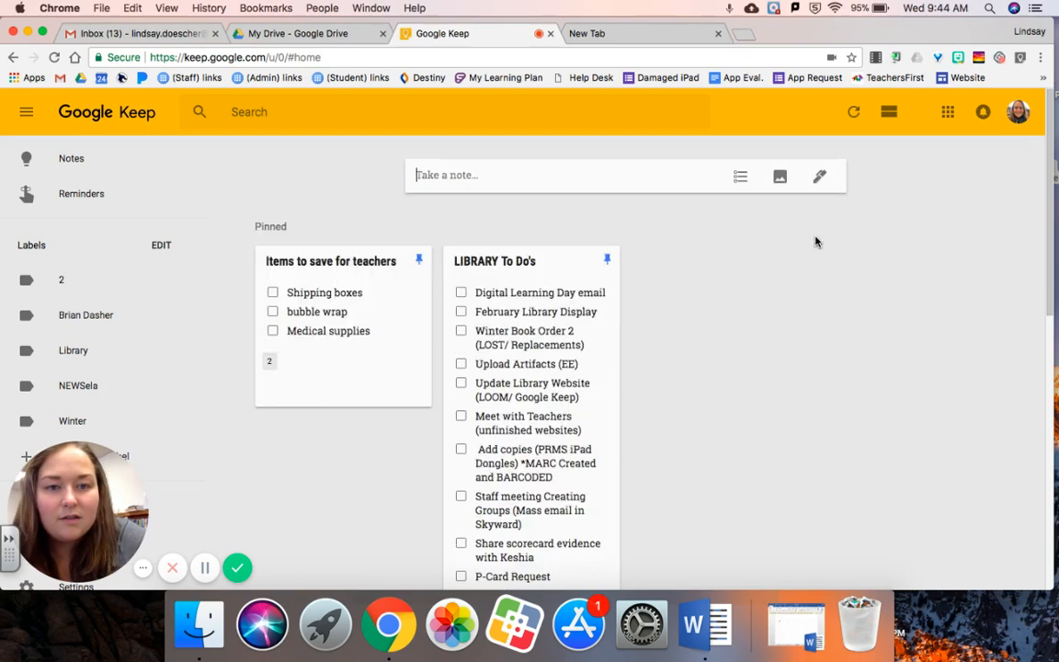
click(741, 178)
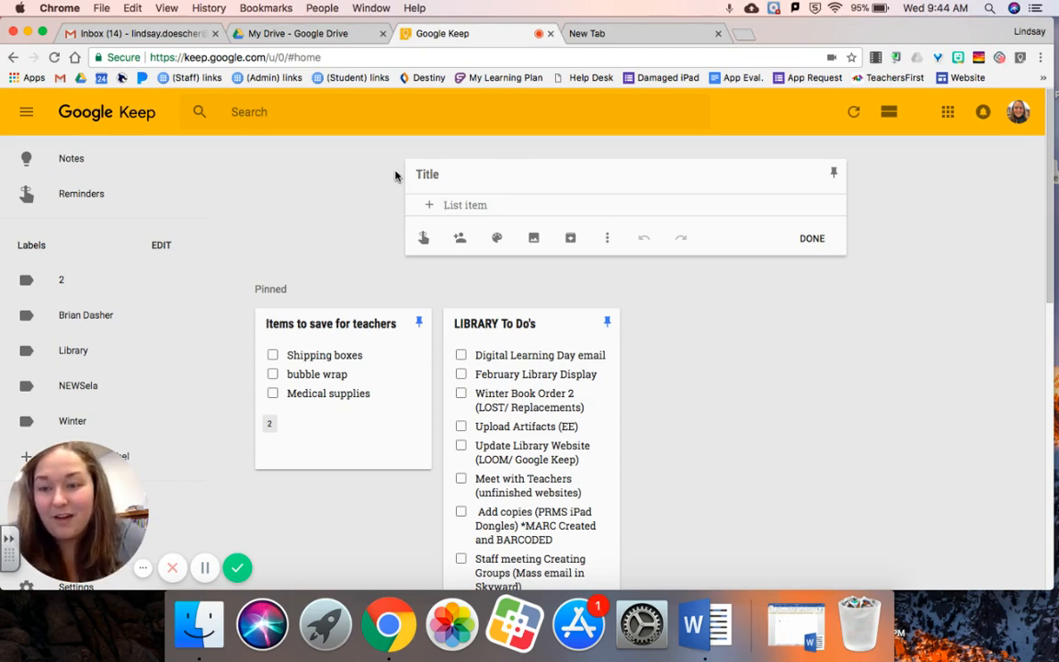
click(814, 239)
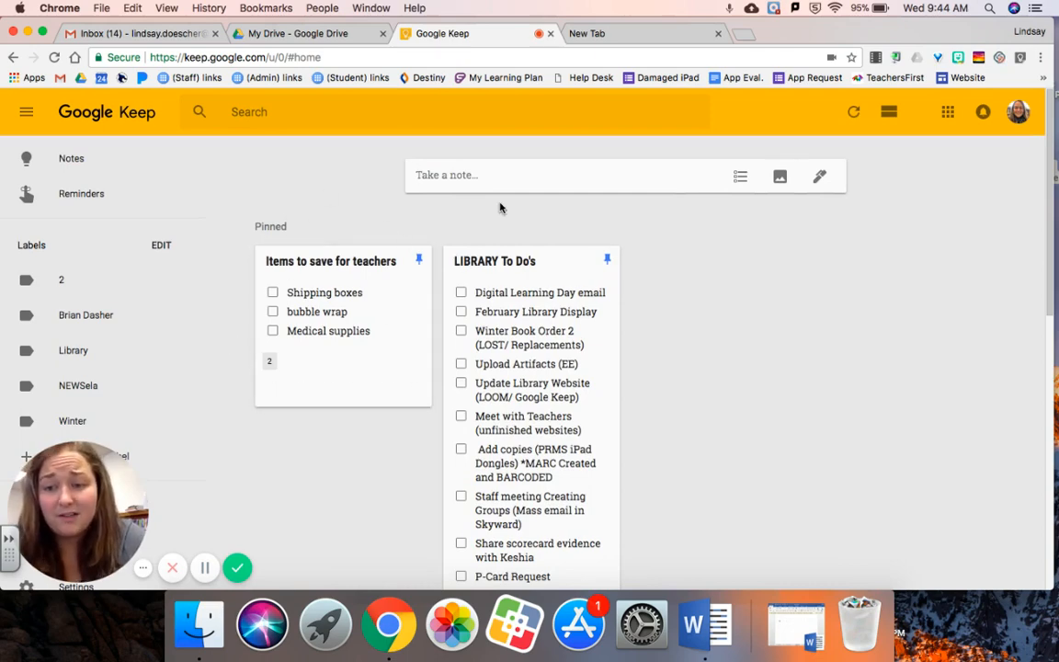
- Pin the "Things to do this winter" note and look over the pinned and other notes
scroll(501, 208, down, 2)
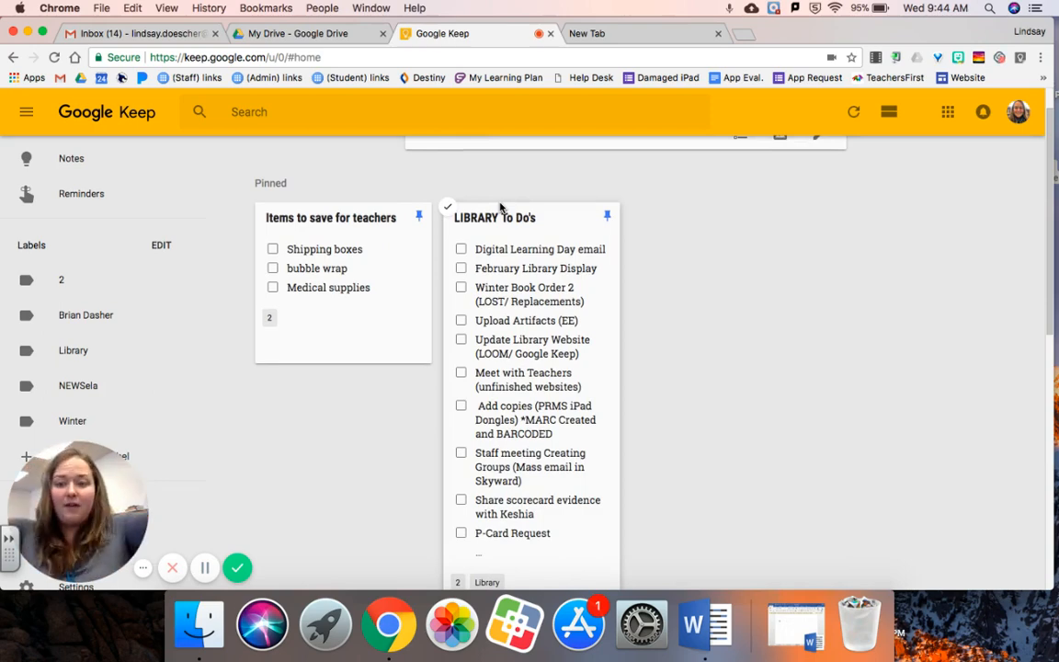
scroll(500, 208, down, 10)
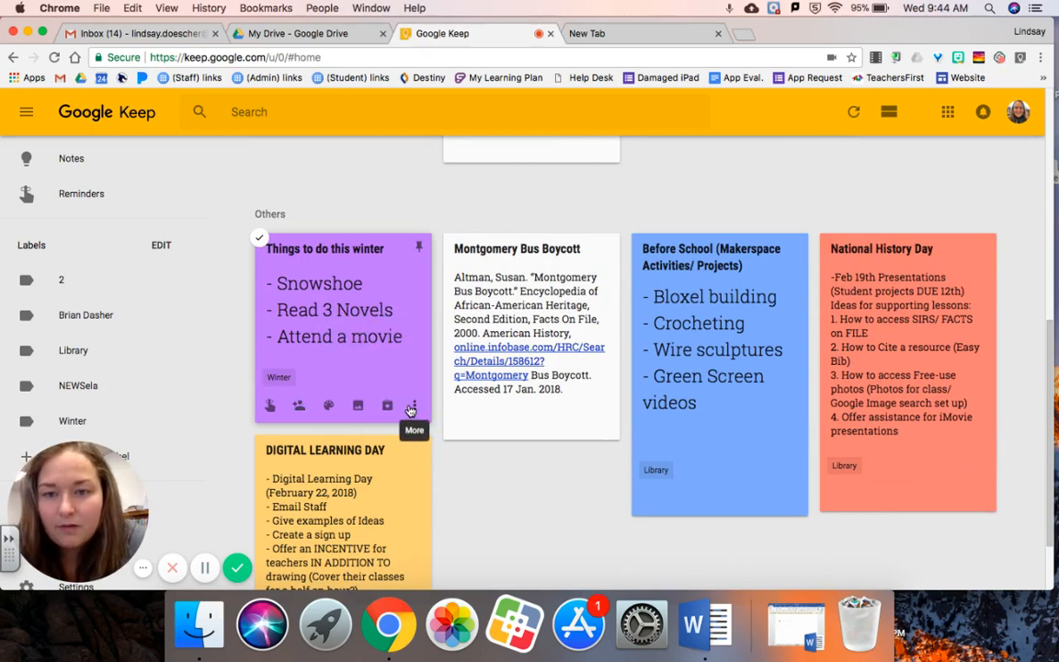
click(422, 248)
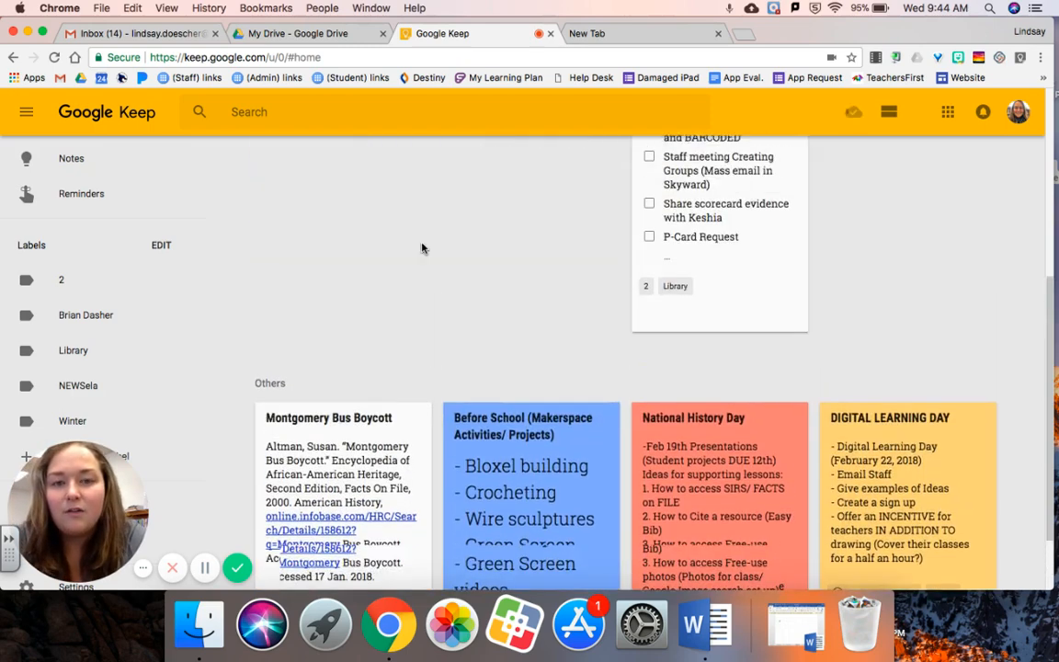
scroll(423, 247, up, 4)
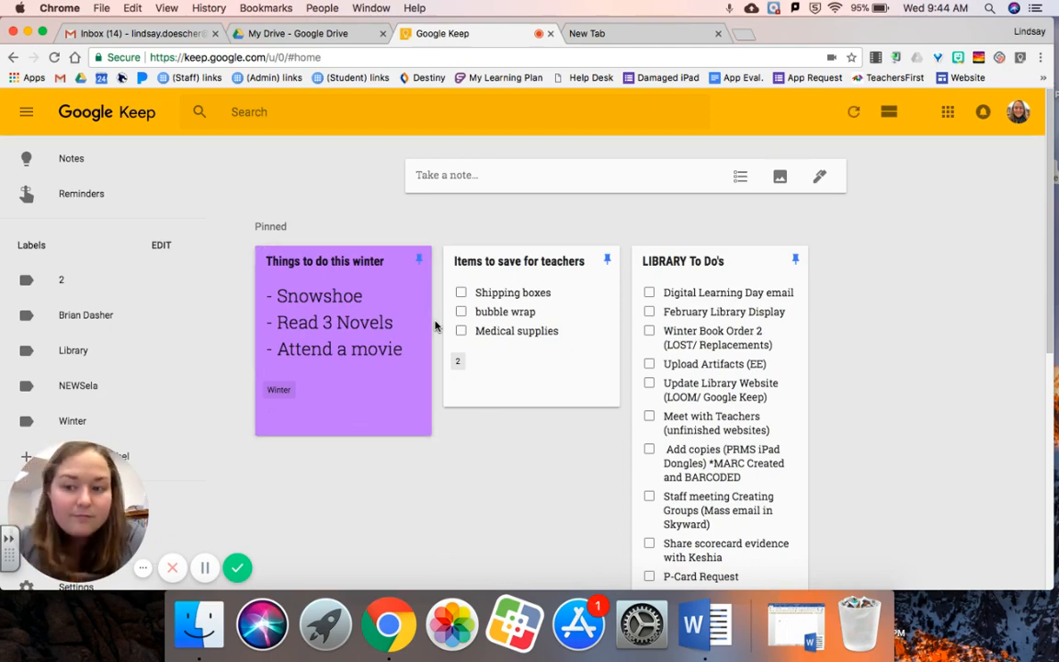
scroll(513, 471, down, 2)
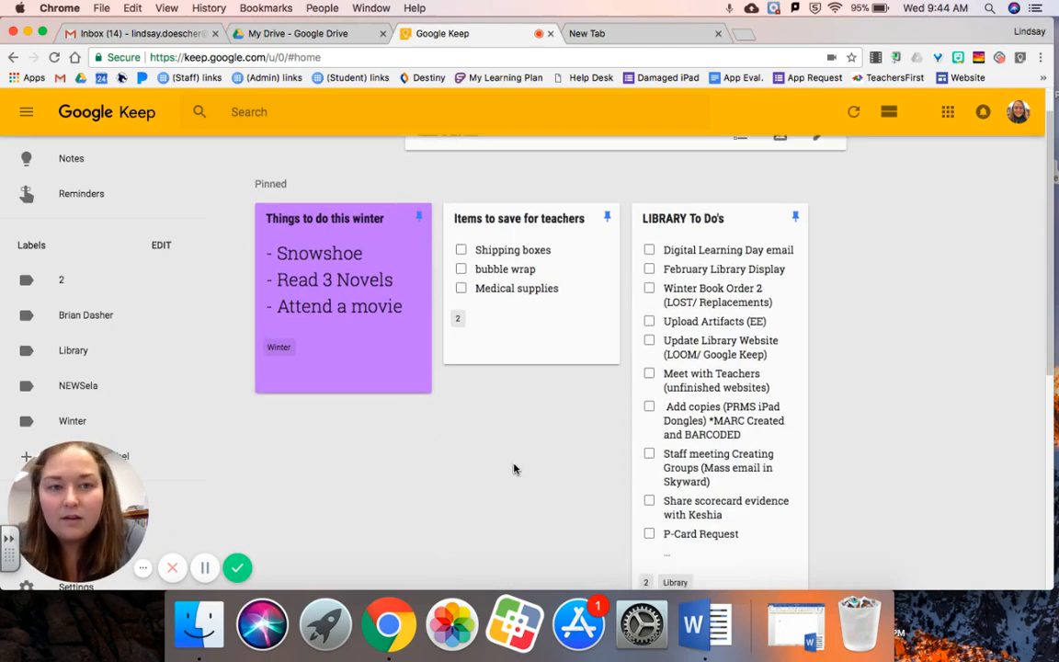
scroll(513, 469, down, 6)
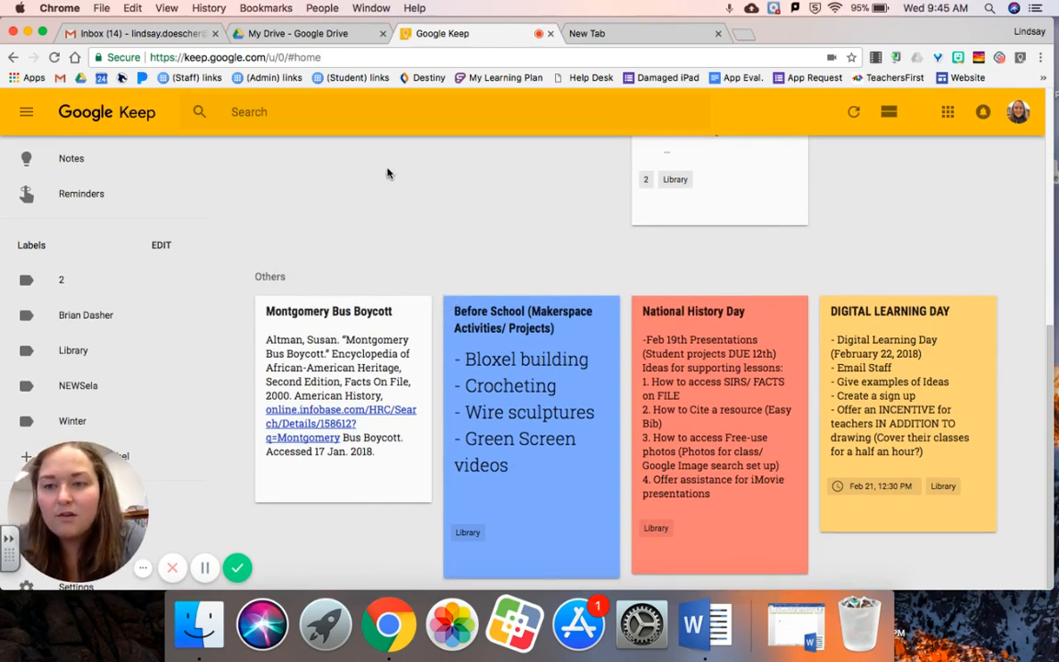
scroll(387, 174, down, 1)
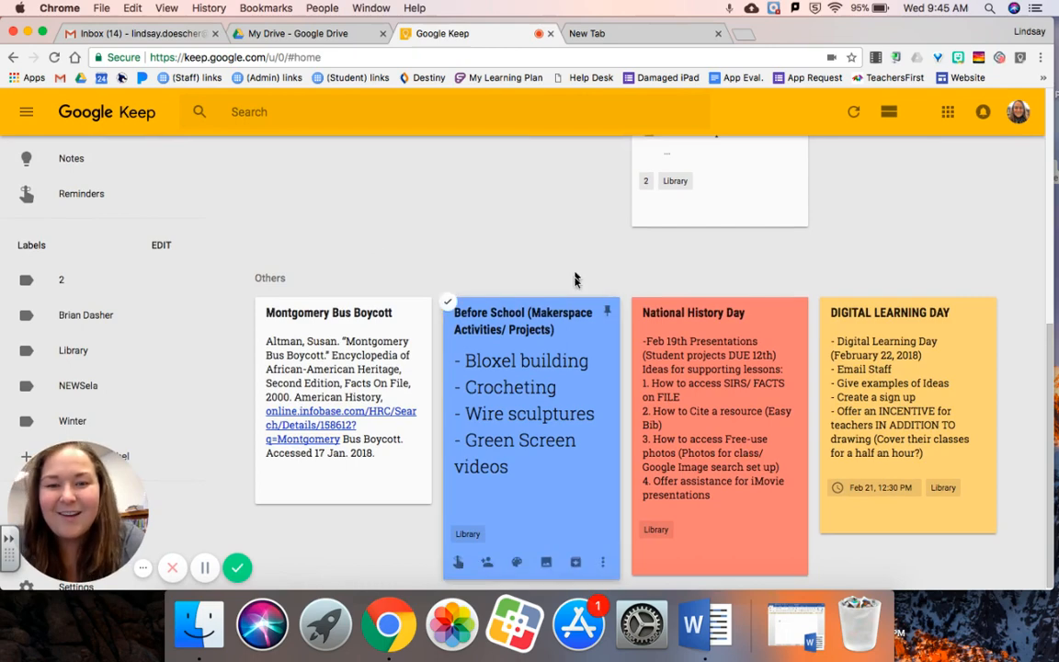
- Copy the pinned "Things to do this winter" note to Google Docs
scroll(575, 259, up, 2)
scroll(574, 258, up, 5)
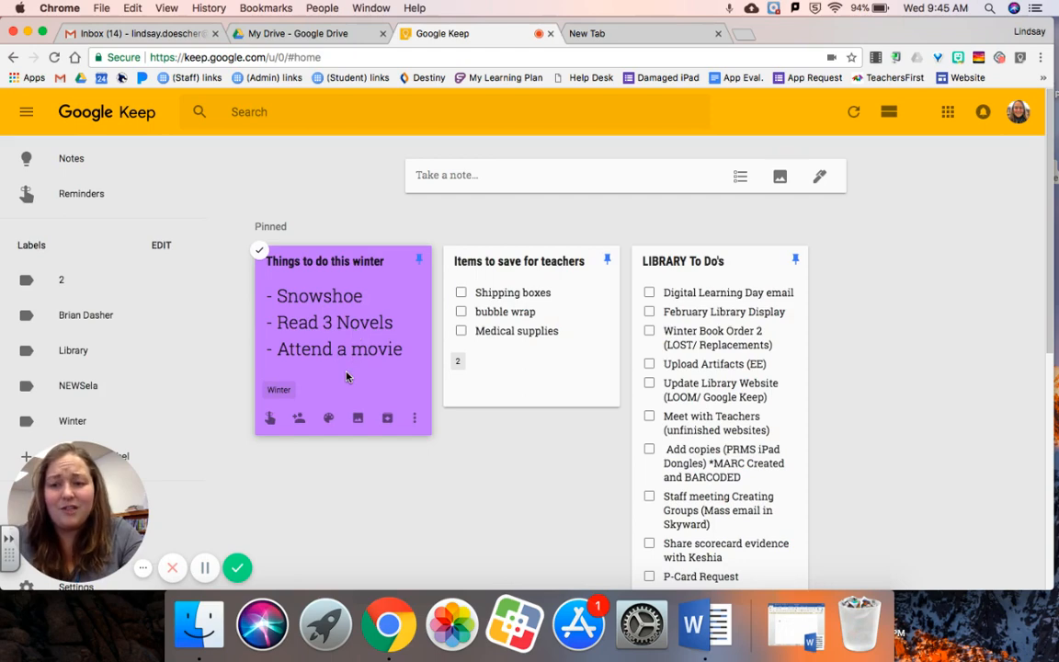
click(414, 422)
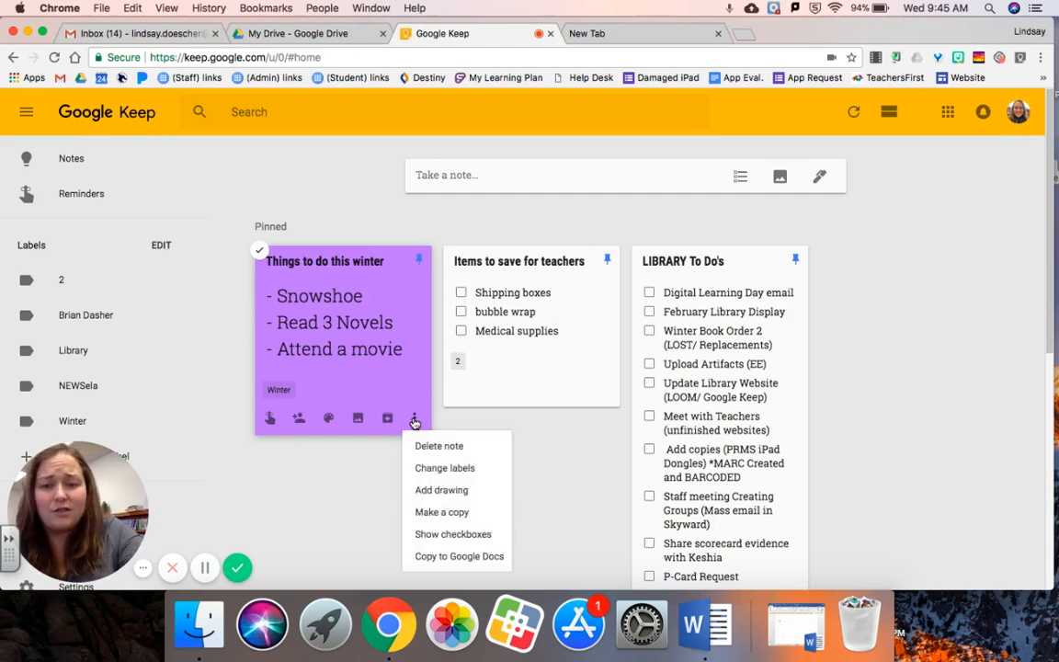
scroll(449, 485, down, 3)
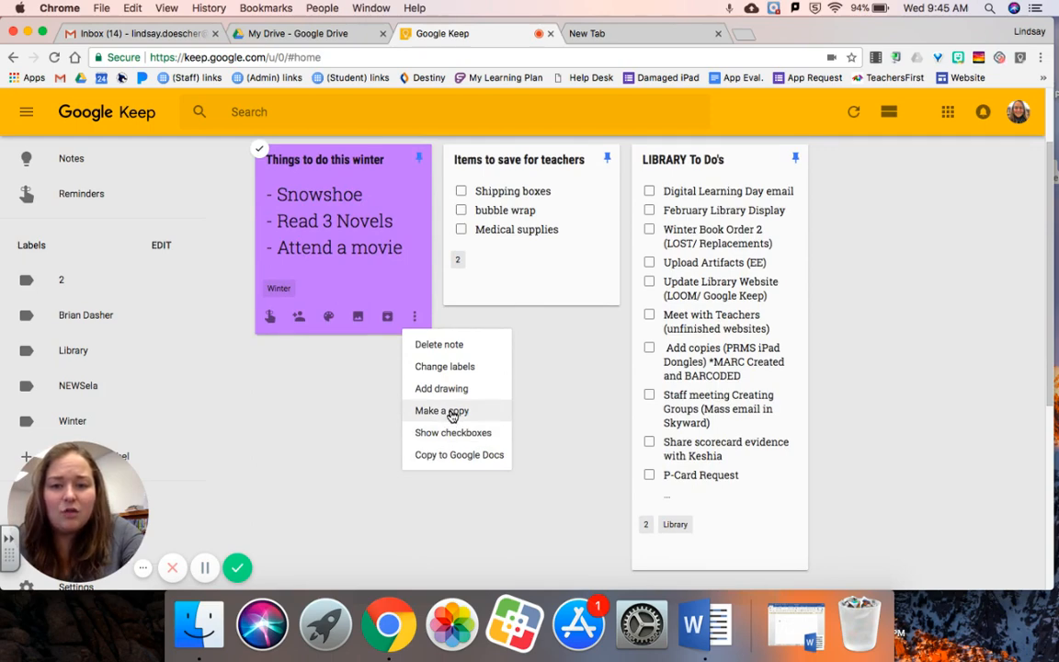
click(439, 462)
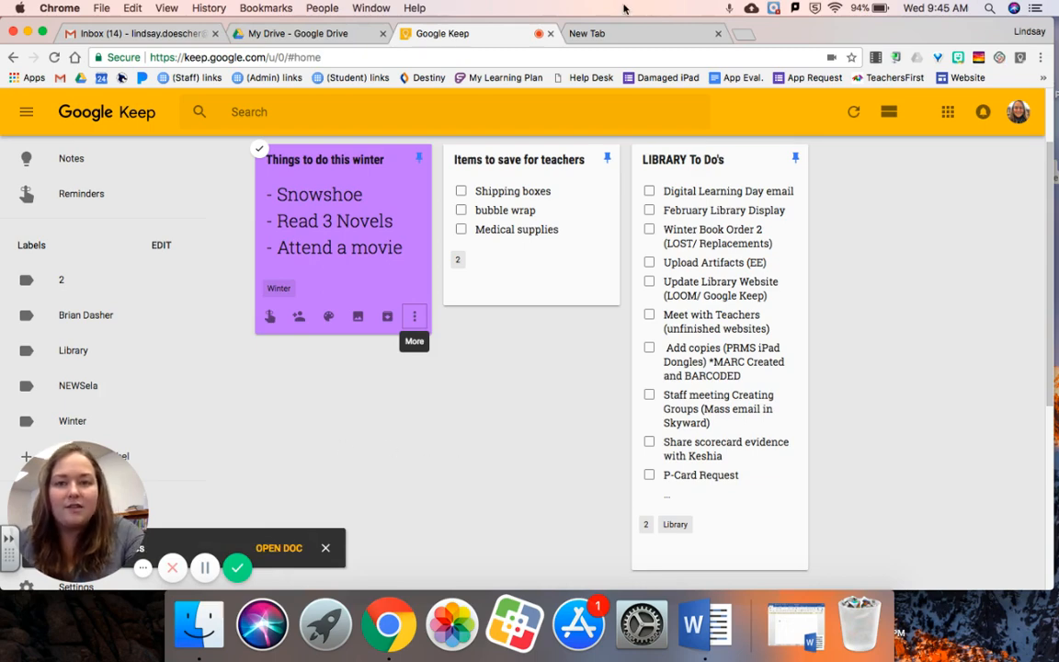
- Switch to Google Docs by way of Google Drive, view the "Things to do this winter" document, and return to Google Keep
click(339, 33)
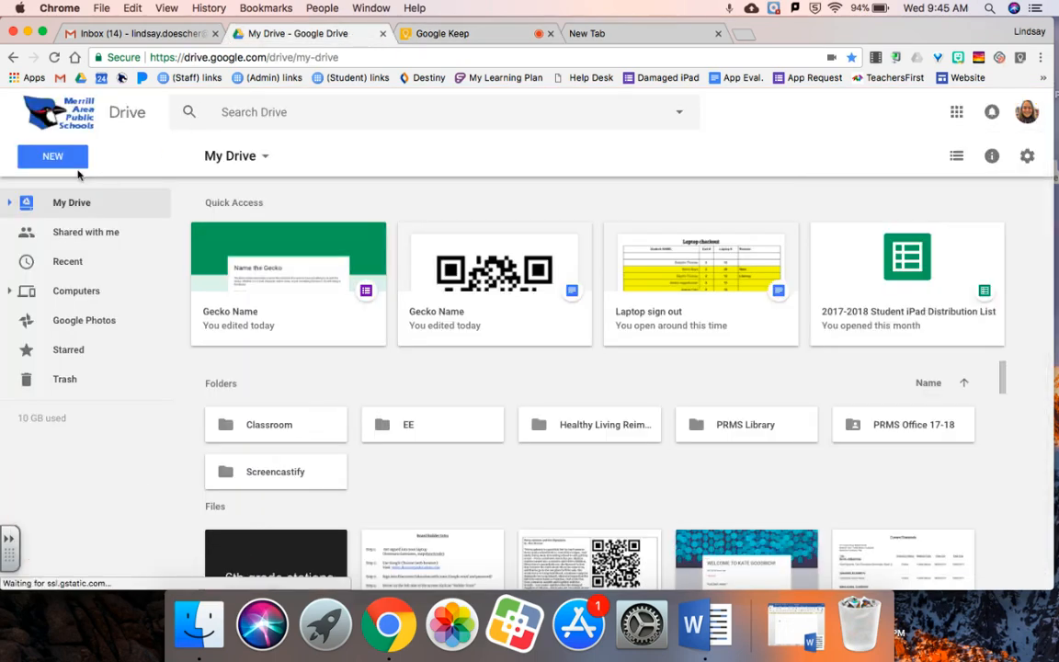
click(956, 113)
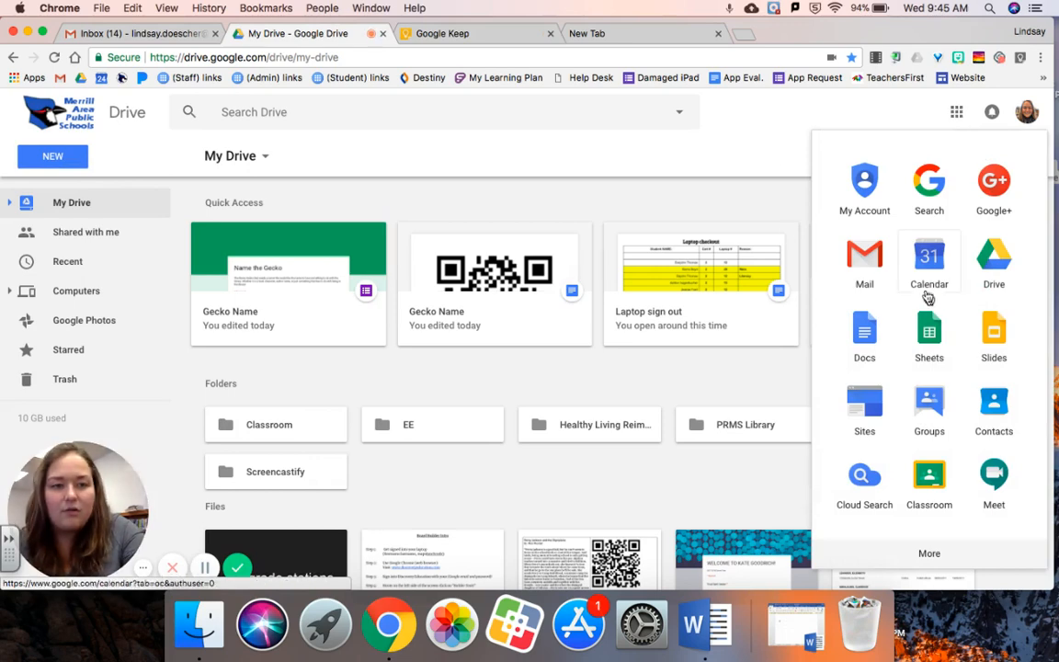
click(865, 347)
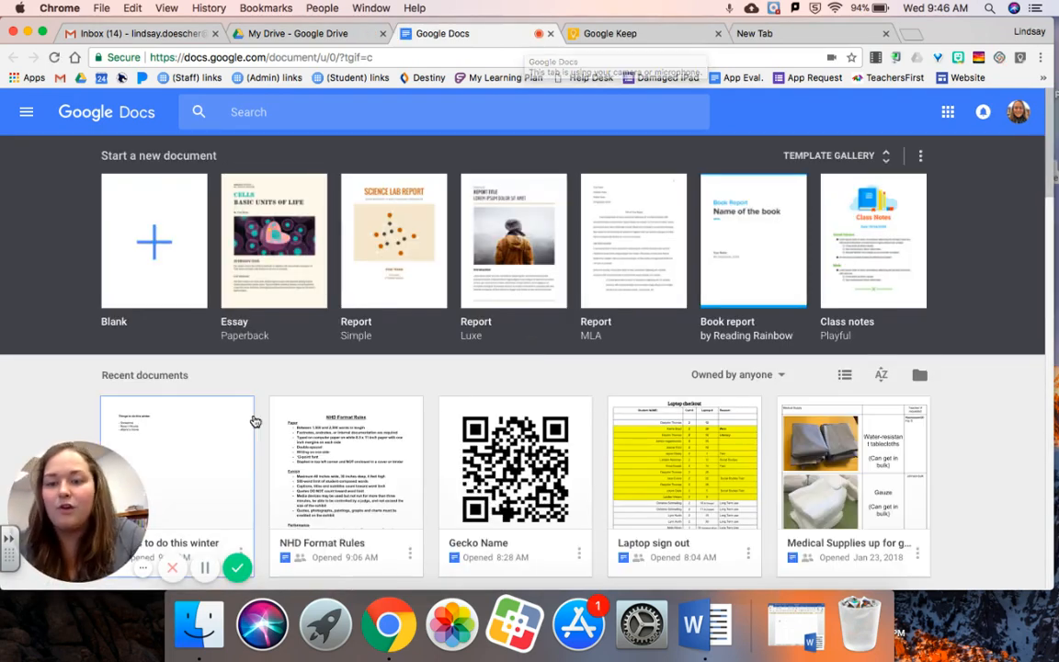
scroll(242, 408, down, 5)
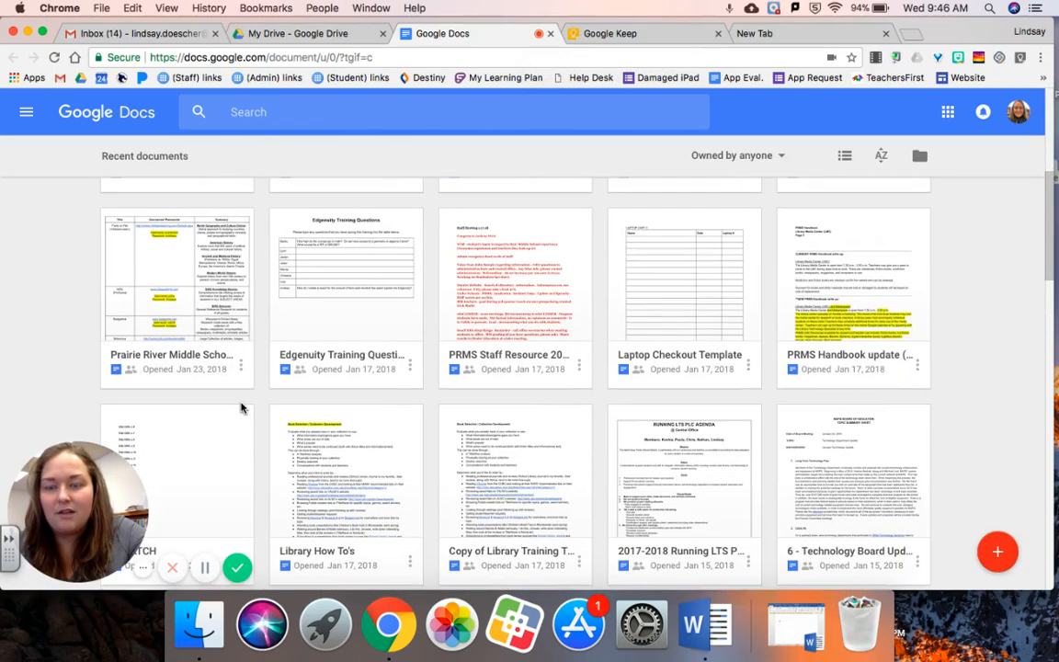
scroll(242, 408, up, 2)
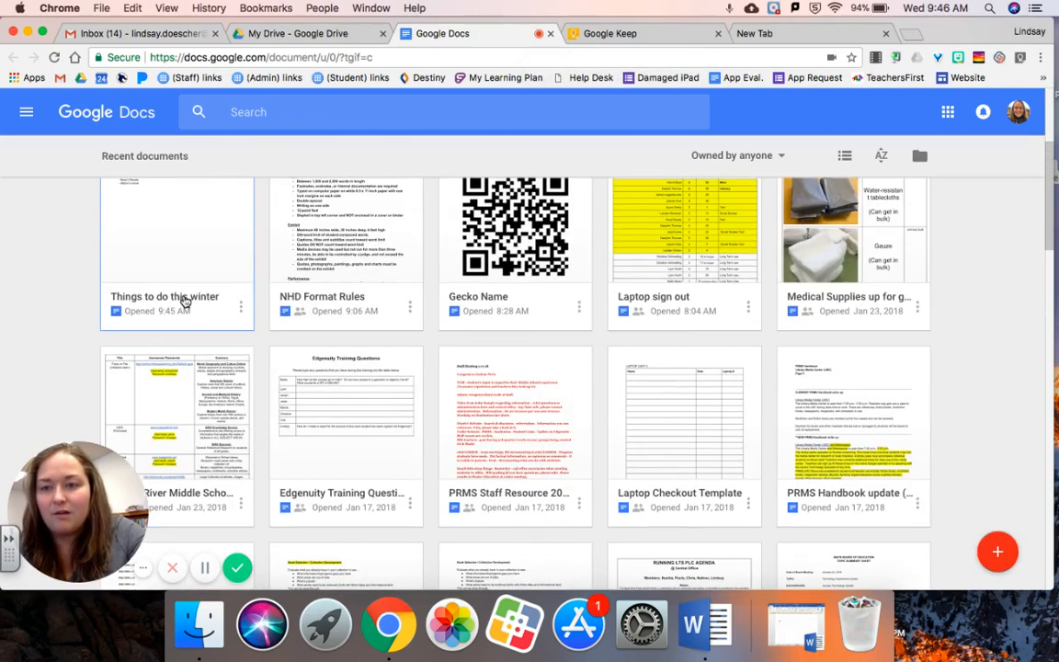
click(193, 278)
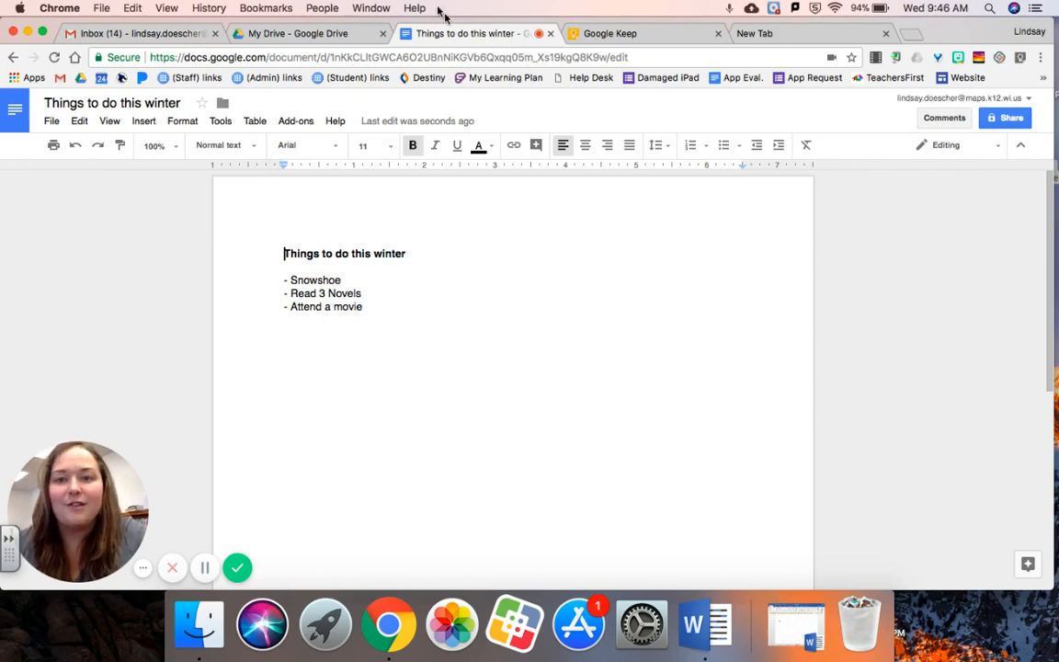
click(588, 32)
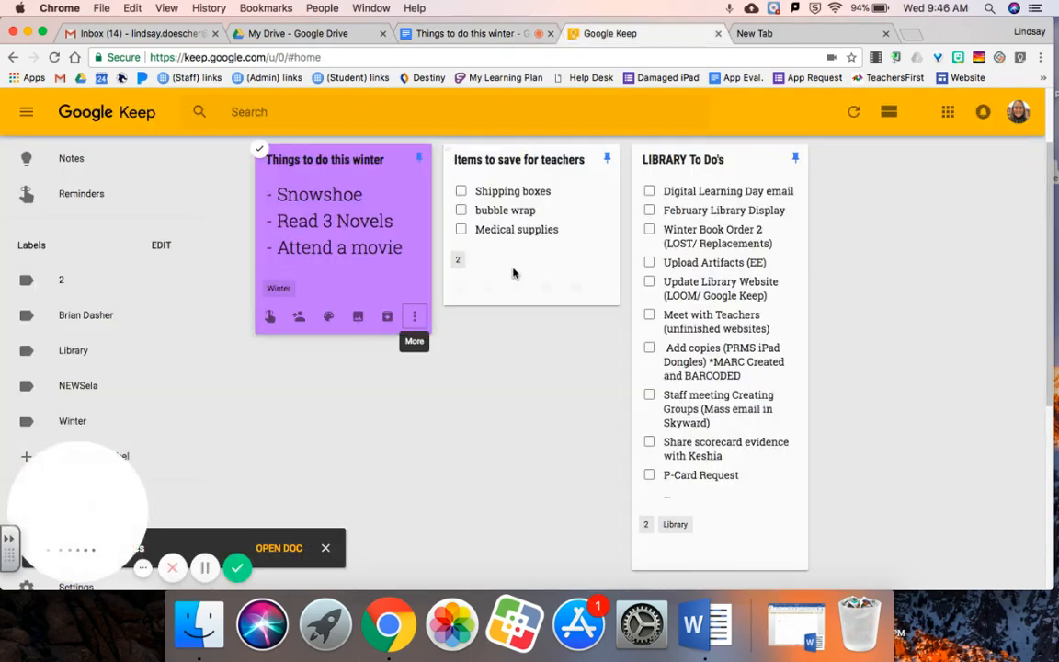